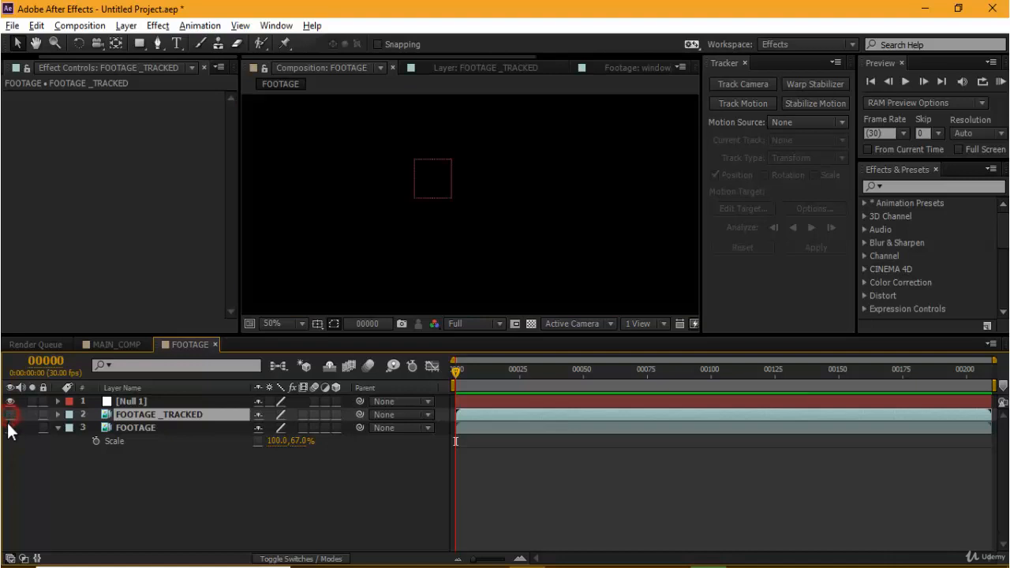
Step: Make the original FOOTAGE layer visible and review the tracked motion of the Null 1 layer
left_click(9, 428)
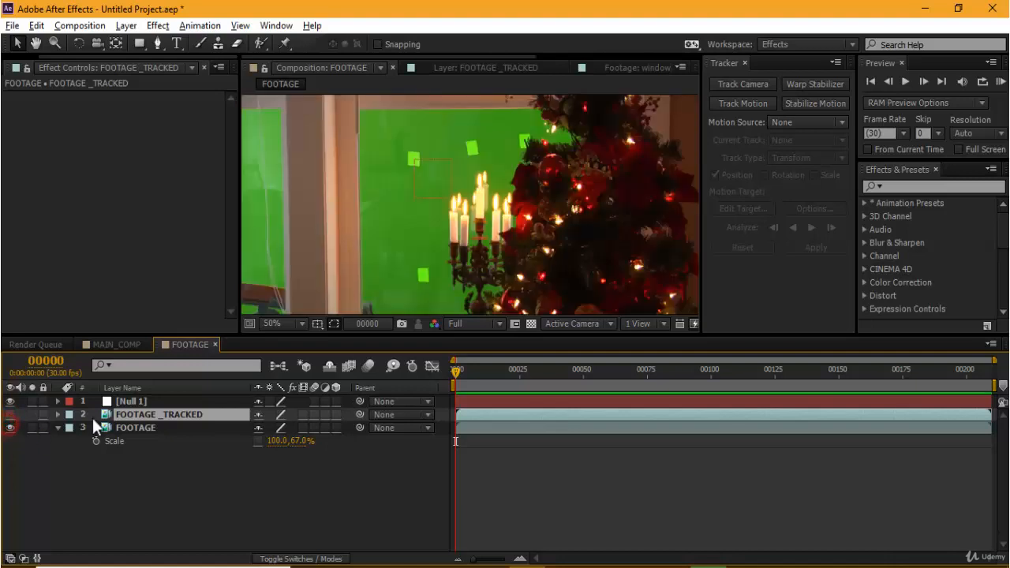
left_click(134, 399)
left_click_drag(454, 373, 174, 526)
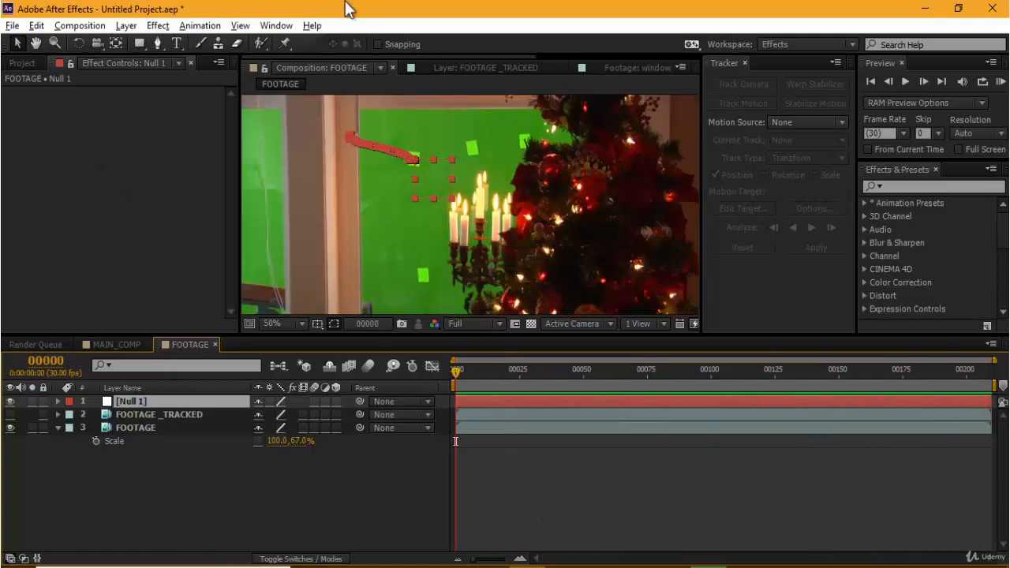
Step: Import houses-lights-night-5410.jpg into the project and preview the image in an enlarged footage viewer
left_click(23, 63)
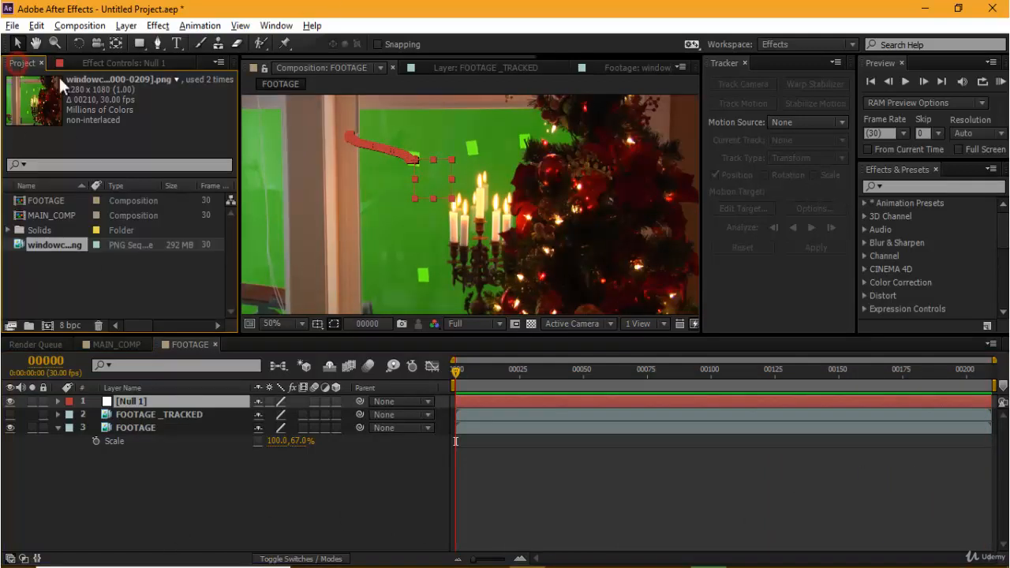
left_click(65, 292)
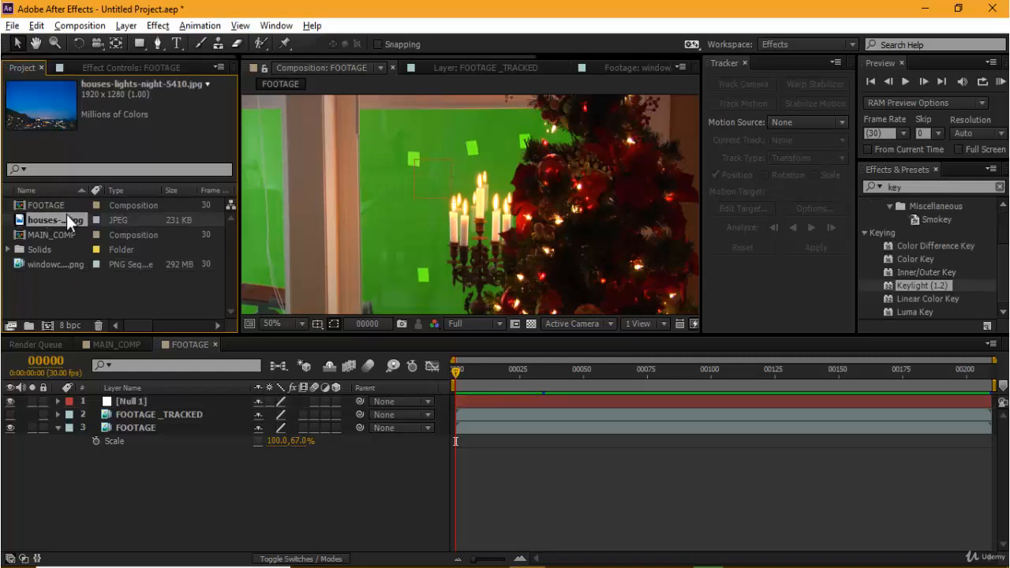
double_click(65, 216)
key("grave")
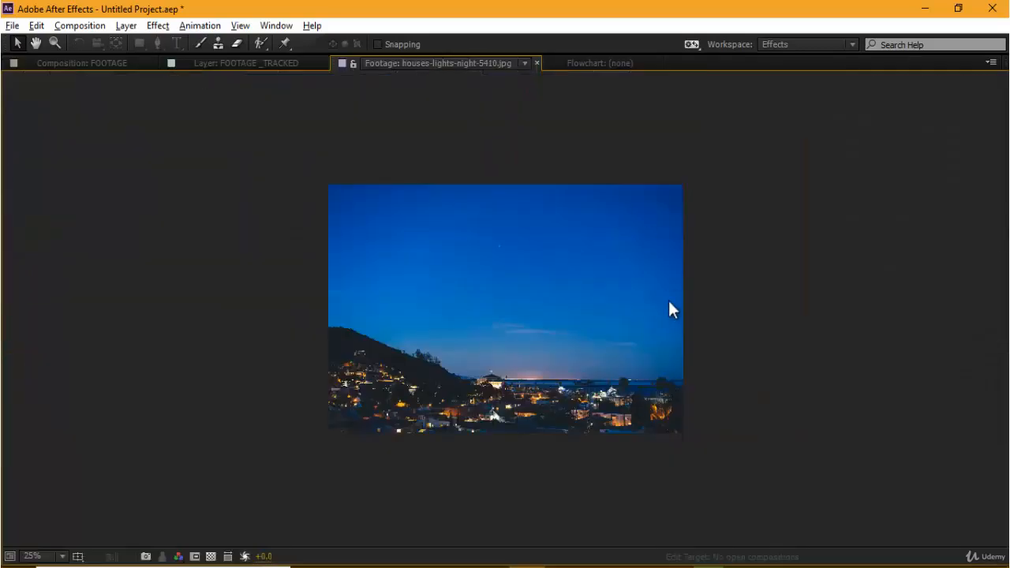
key("period")
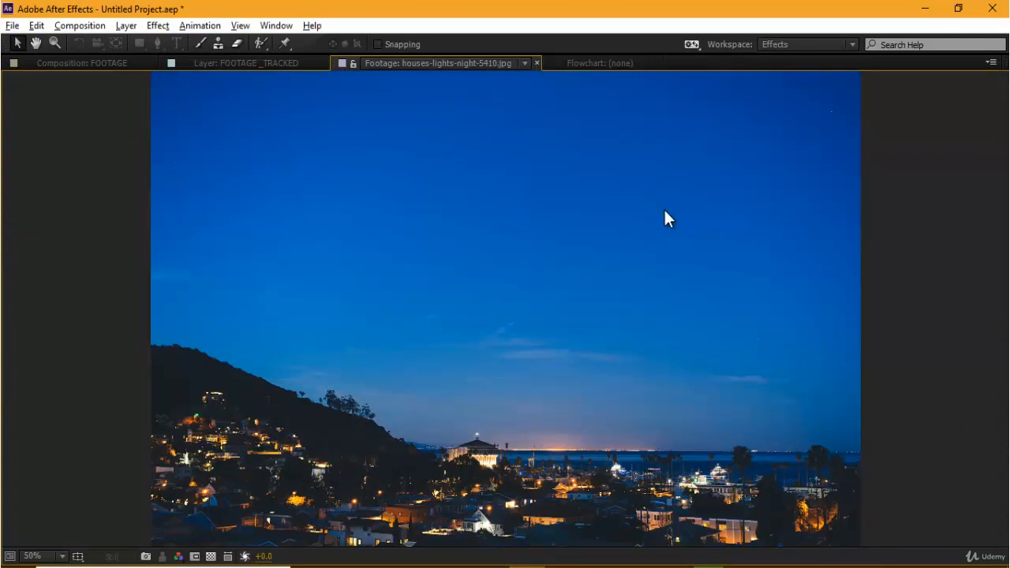
Step: Save the project as Set_chroma.aep and restore the normal panel layout
key("ctrl+s")
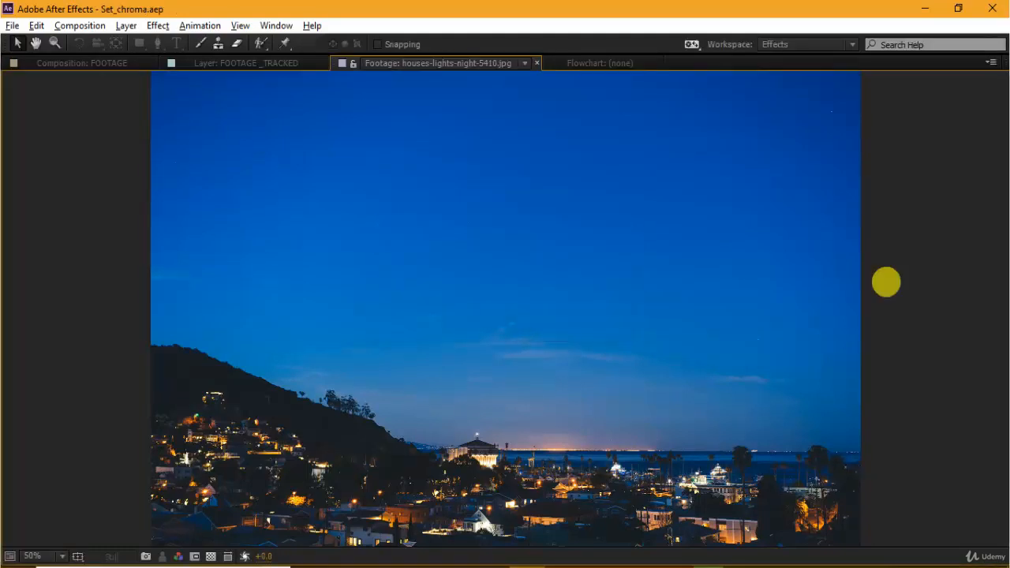
left_click(885, 282)
key("grave")
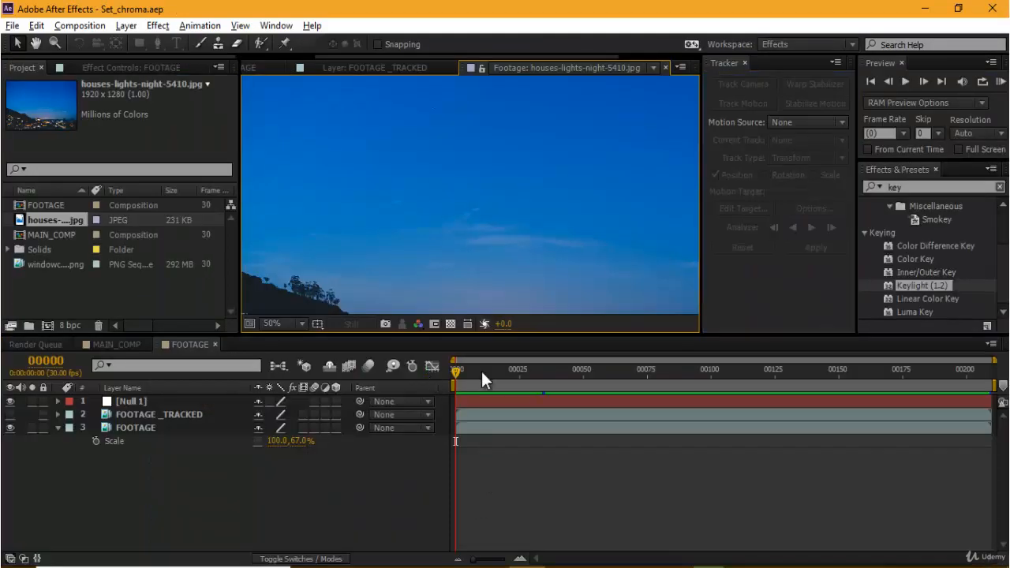
Step: View the whole night image, and switch the viewer back to the FOOTAGE composition
scroll(434, 235, "down", 4)
scroll(461, 245, "up", 2)
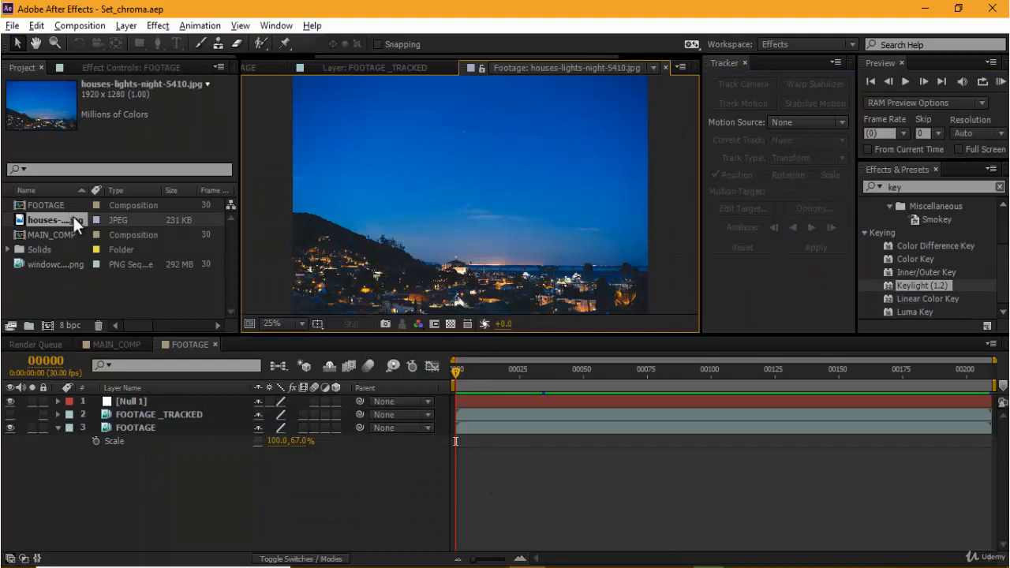
left_click_drag(458, 375, 340, 411)
left_click(264, 62)
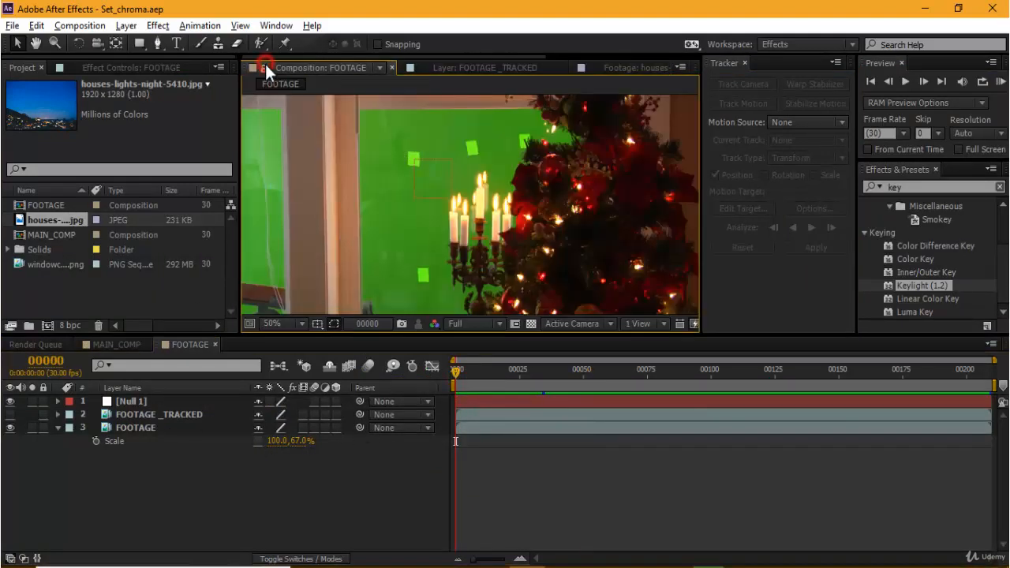
scroll(538, 208, "down", 4)
scroll(547, 211, "up", 2)
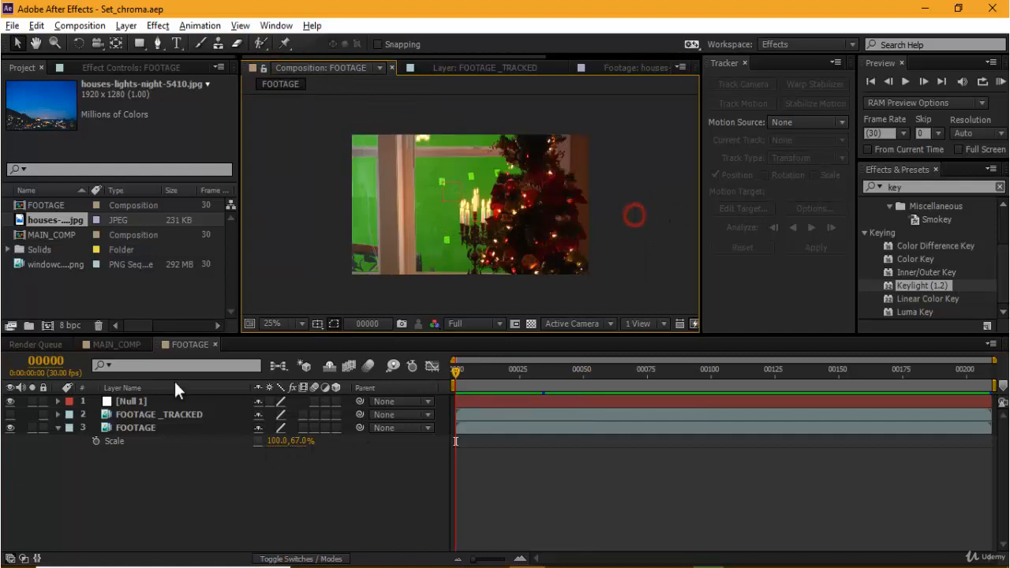
Step: Add the FOOTAGE composition as a layer in MAIN_COMP
left_click(114, 345)
left_click_drag(42, 204, 203, 403)
left_click(227, 457)
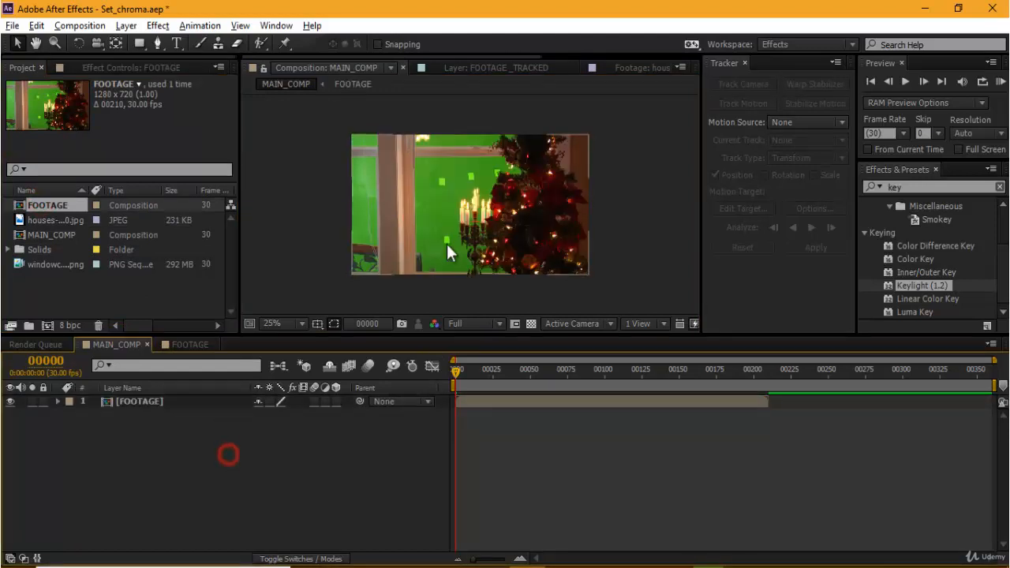
scroll(506, 218, "up", 2)
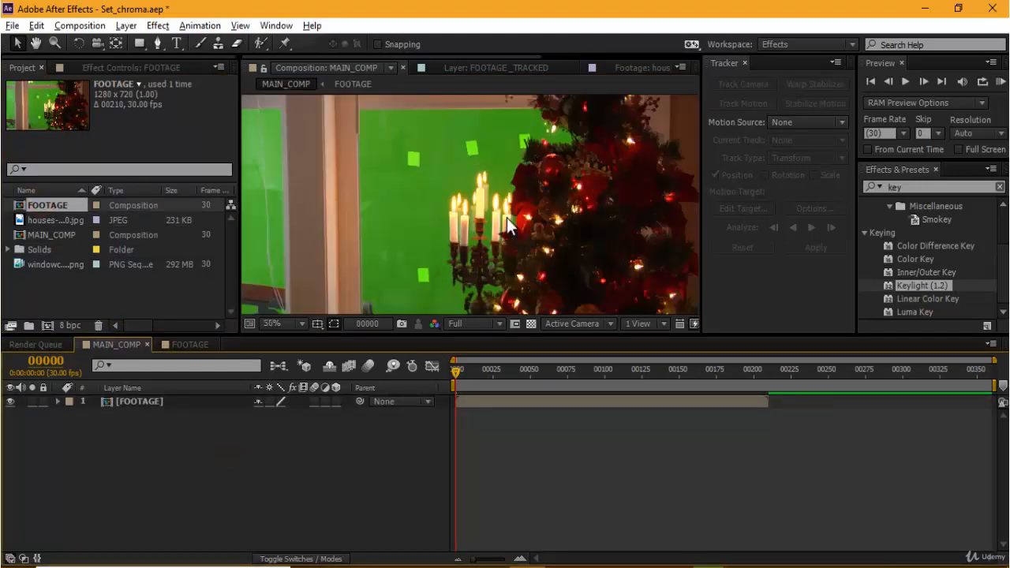
Step: Place houses-lights-night-5410.jpg as the bottom layer of the FOOTAGE composition
left_click(166, 344)
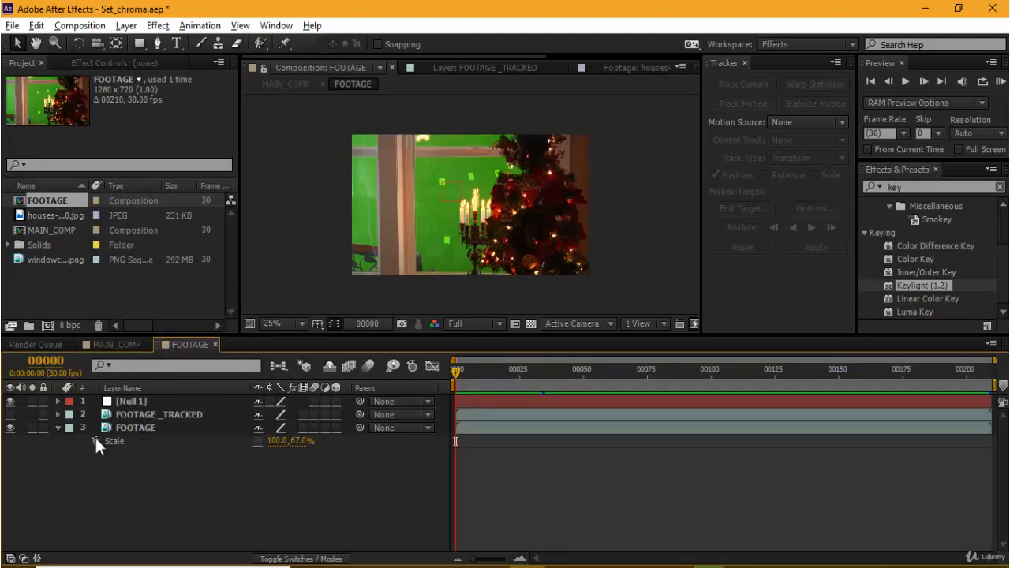
left_click(120, 342)
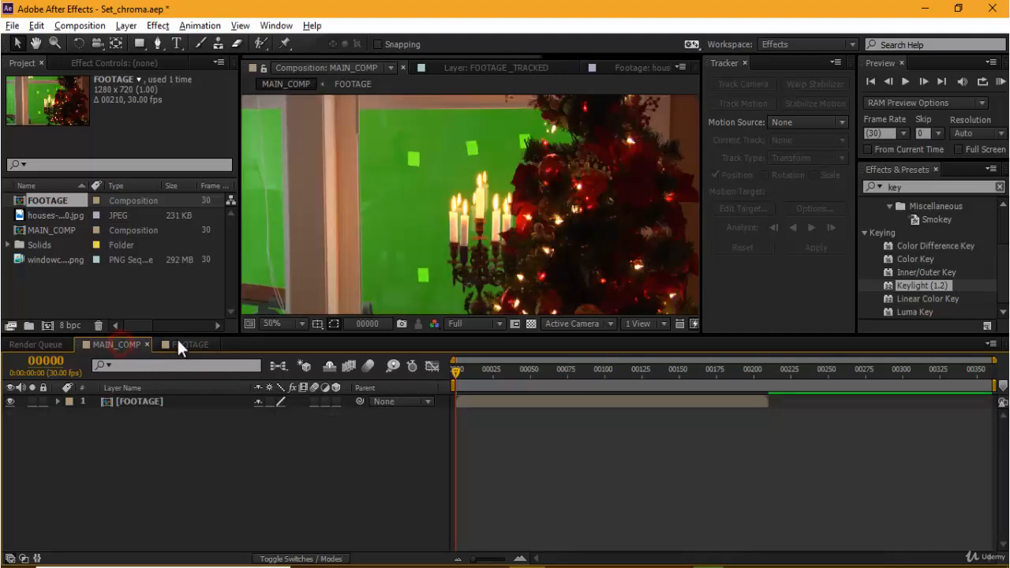
left_click(176, 339)
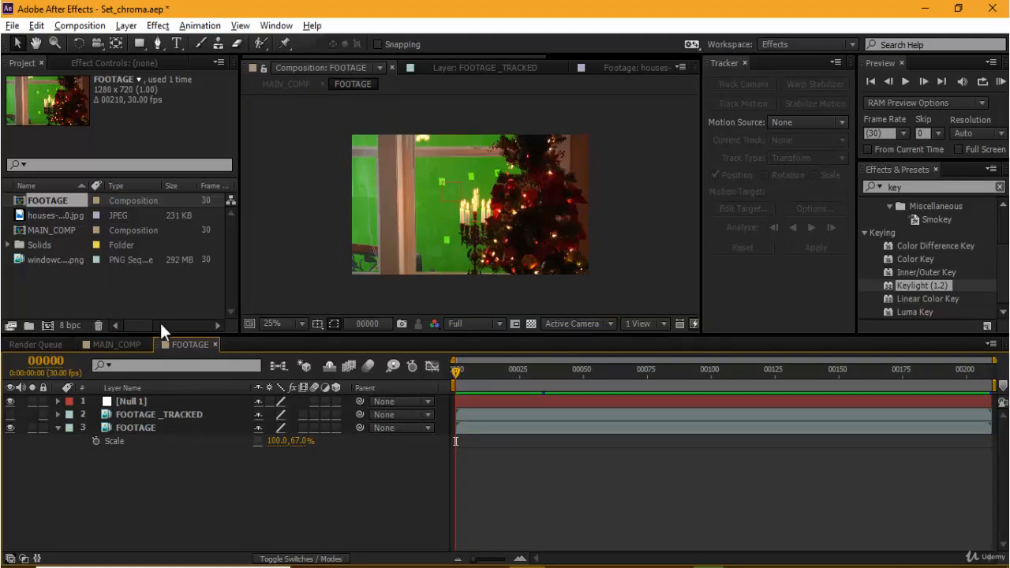
left_click_drag(46, 217, 111, 483)
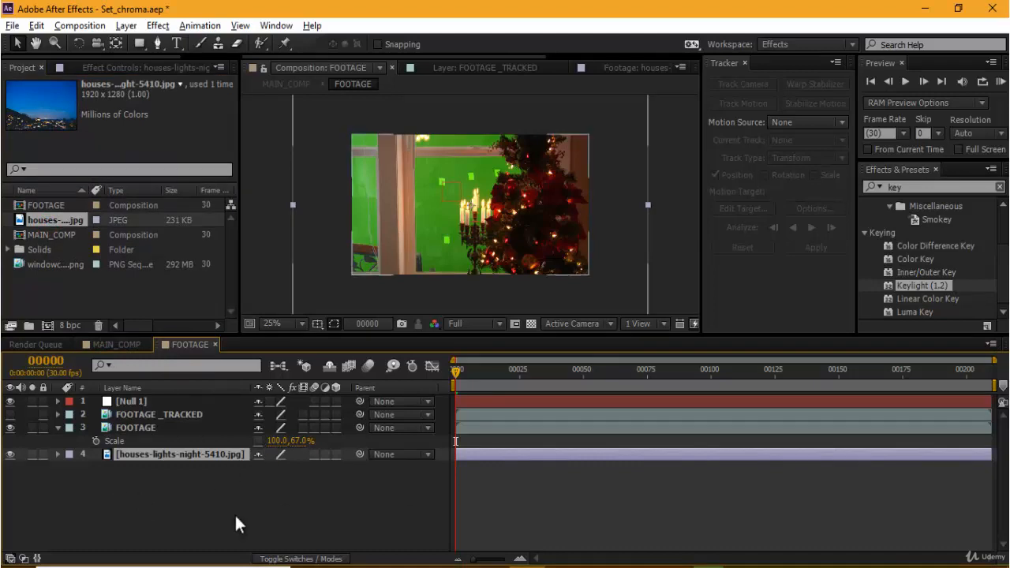
Step: Solo and unsolo the houses-lights-night-5410.jpg layer to compare the night background with the green-screen shot
left_click(150, 427)
left_click(10, 454)
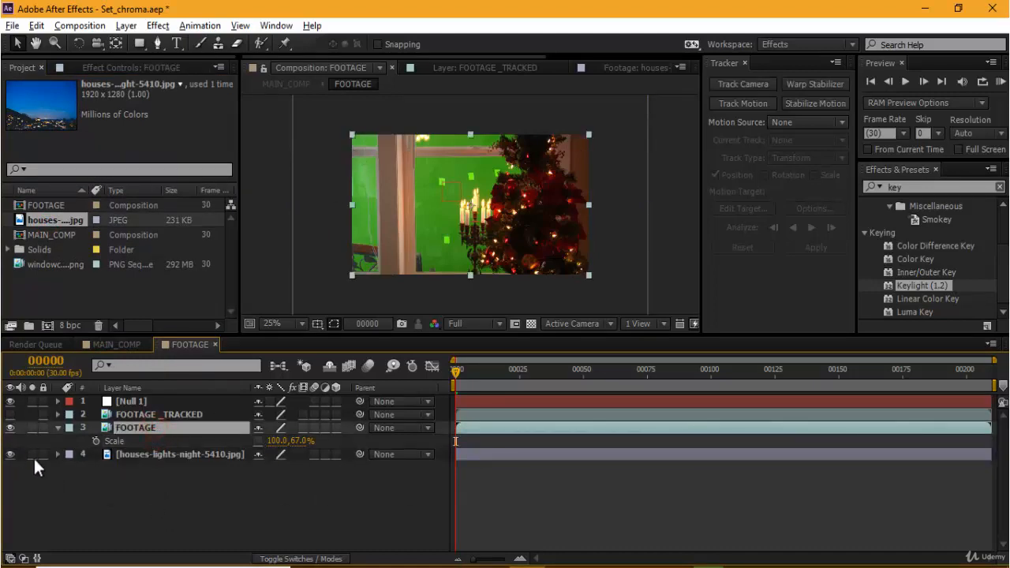
left_click(33, 454)
left_click(32, 455)
left_click(32, 455)
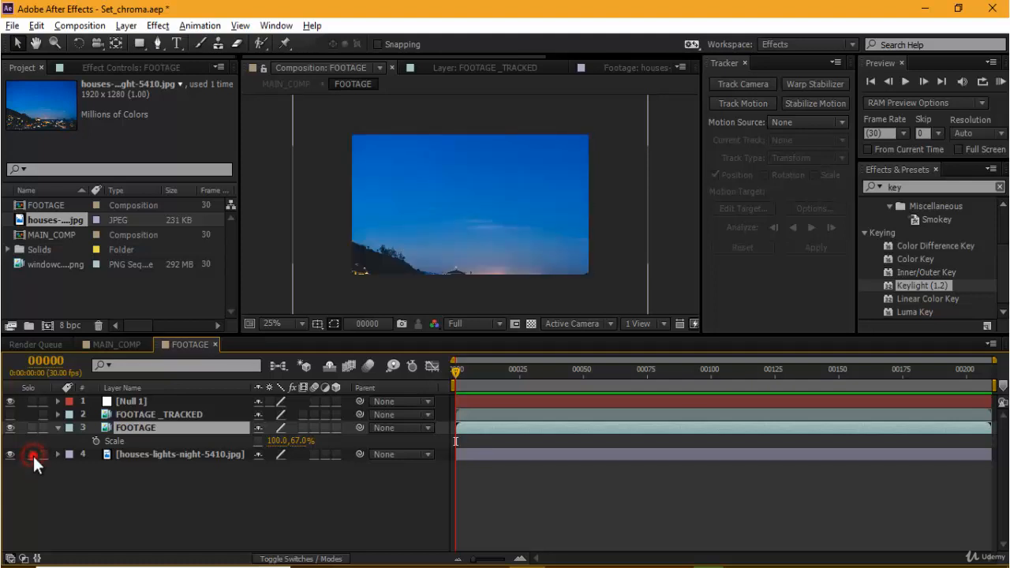
left_click(32, 455)
left_click(33, 455)
left_click(32, 455)
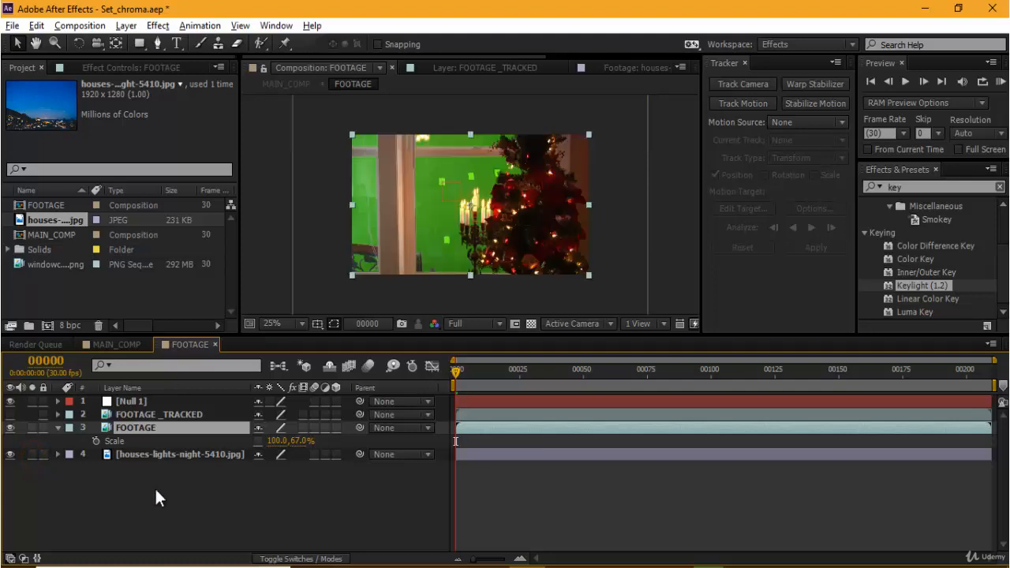
Step: Hide the houses-lights-night-5410.jpg layer and apply the Keylight (1.2) effect to the FOOTAGE layer
left_click(154, 487)
left_click(150, 416)
left_click(150, 427)
left_click(10, 454)
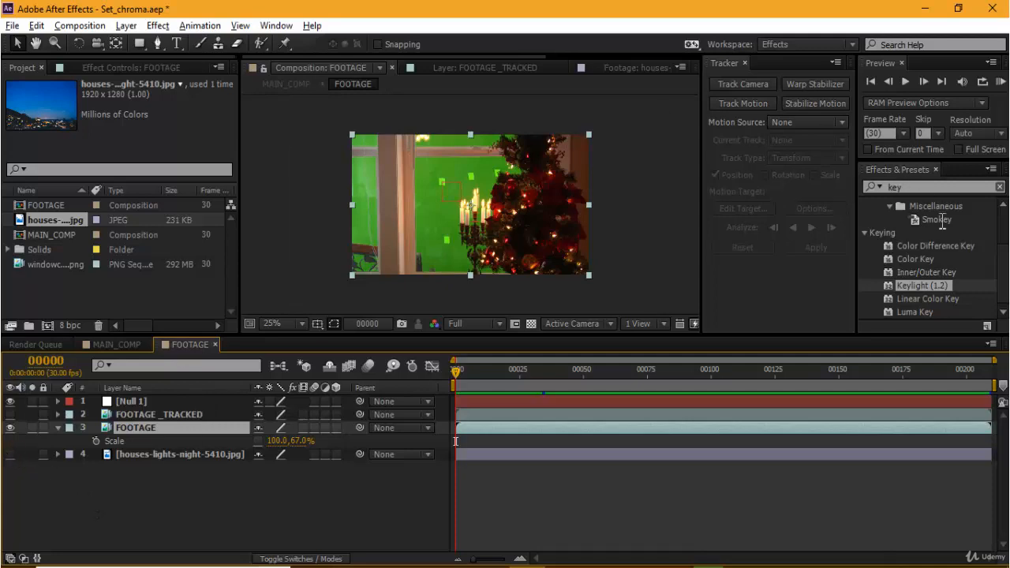
left_click_drag(926, 285, 147, 427)
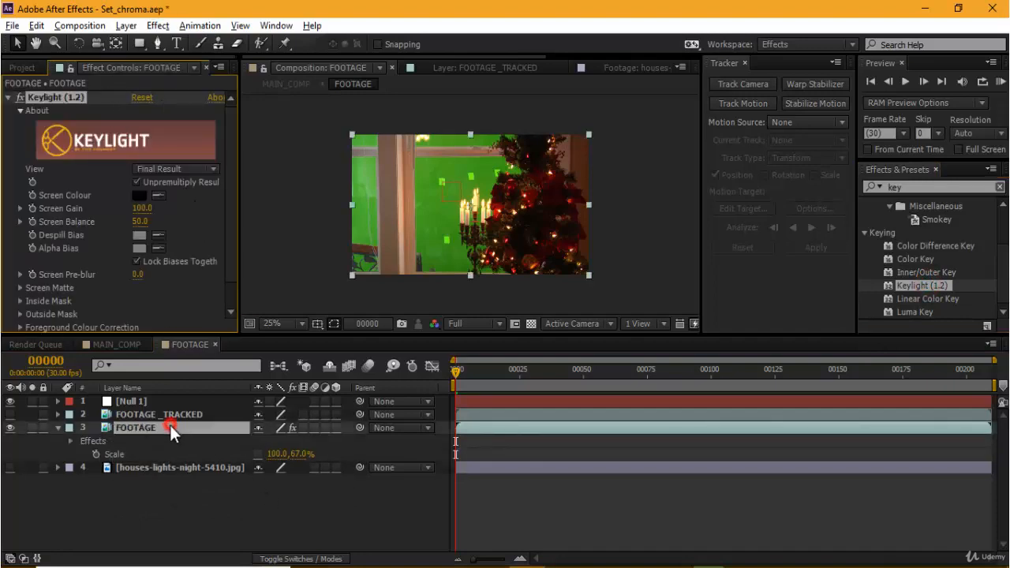
Step: Rename the FOOTAGE layer carrying the Keylight effect as FOOTAGE_KEYING
left_click(170, 424)
key("Return")
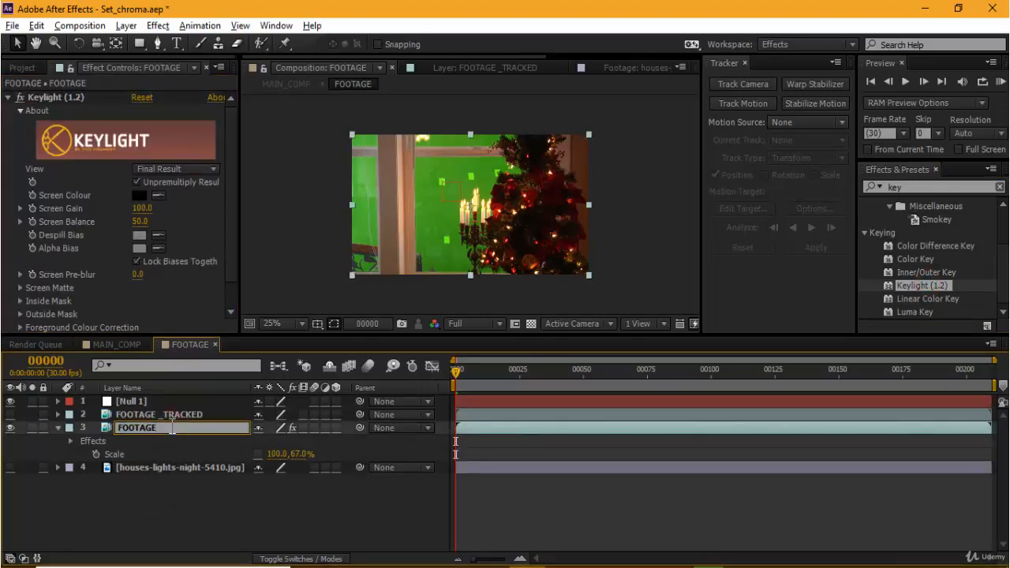
type("FOOTAGE_KEYING")
key("Return")
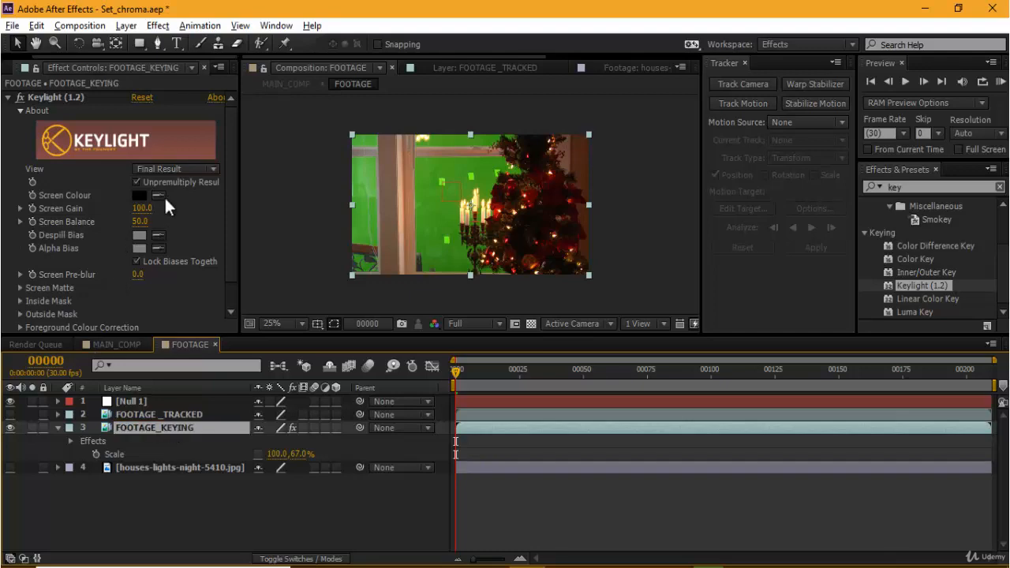
Step: Sample Keylight's Screen Colour from the green window backdrop and check the key briefly against the night image
left_click(159, 195)
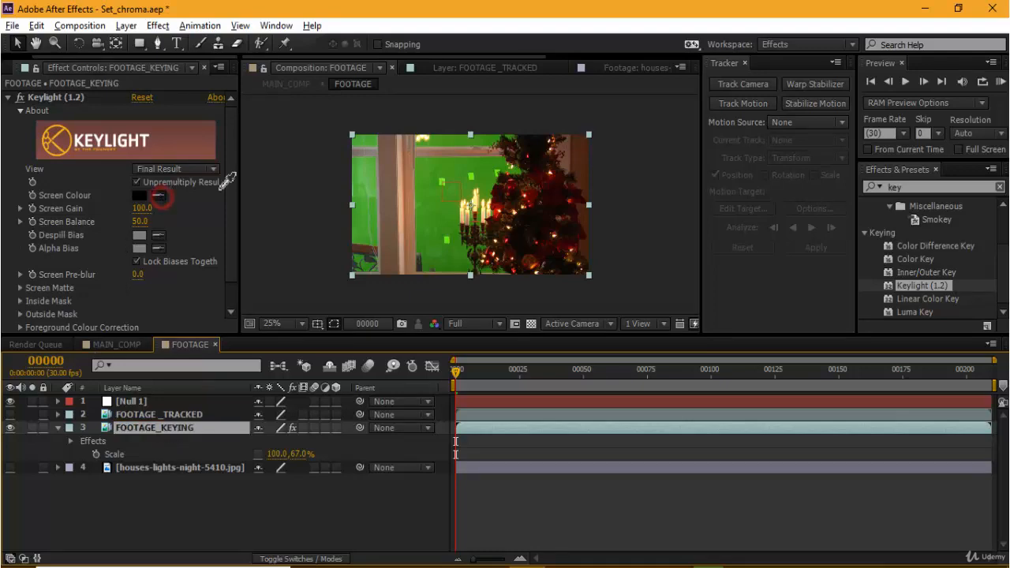
left_click(428, 174)
key("period")
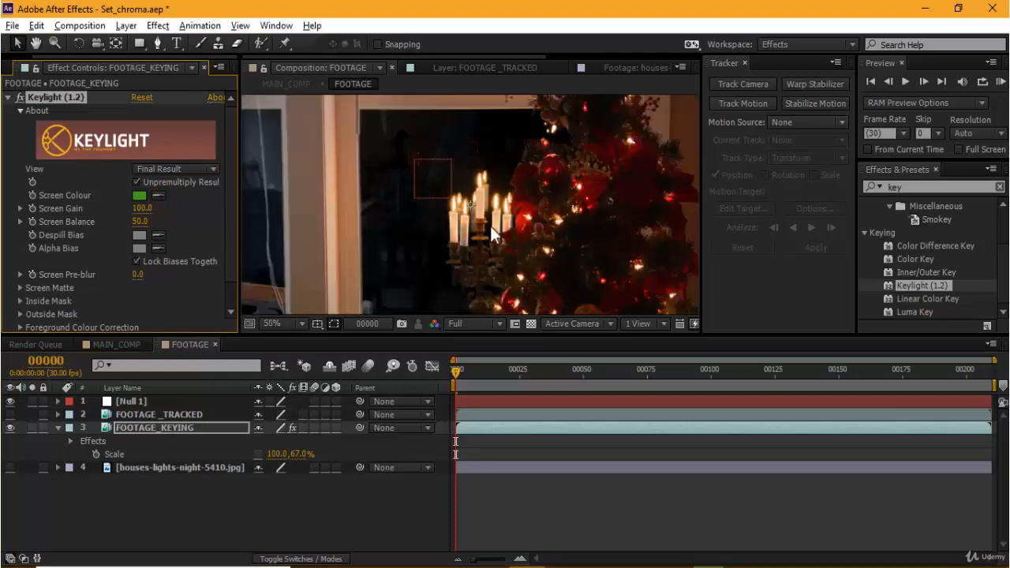
left_click(9, 467)
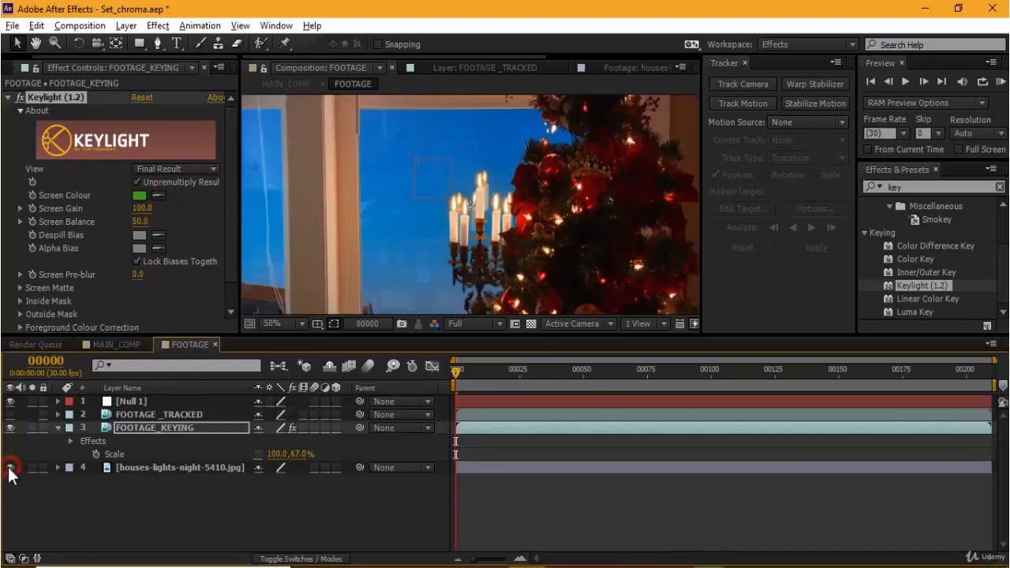
left_click(10, 468)
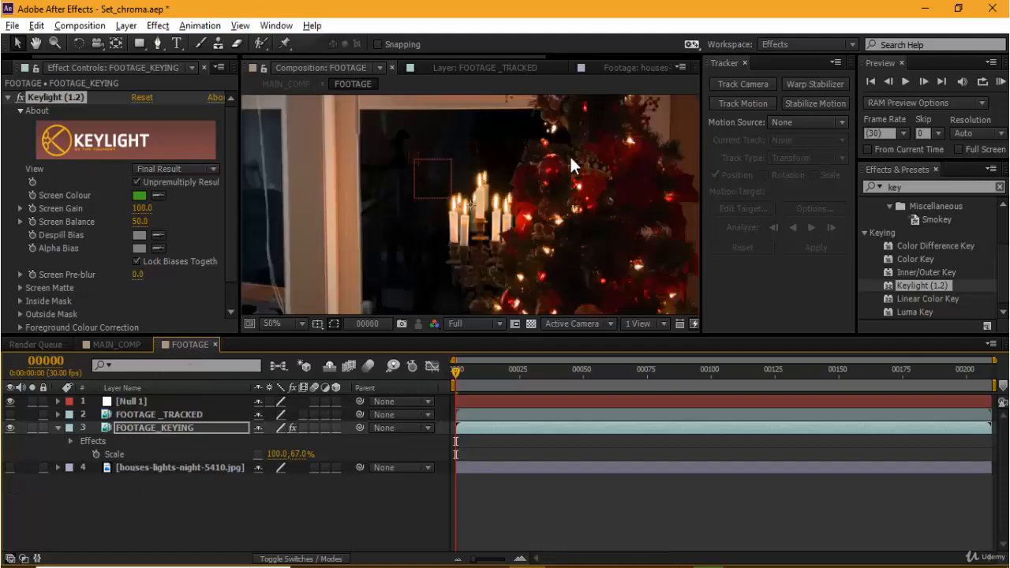
Step: Switch Keylight off and on to compare the Christmas tree's detail before and after keying
key("comma")
scroll(584, 190, "up", 2)
left_click_drag(618, 214, 450, 214)
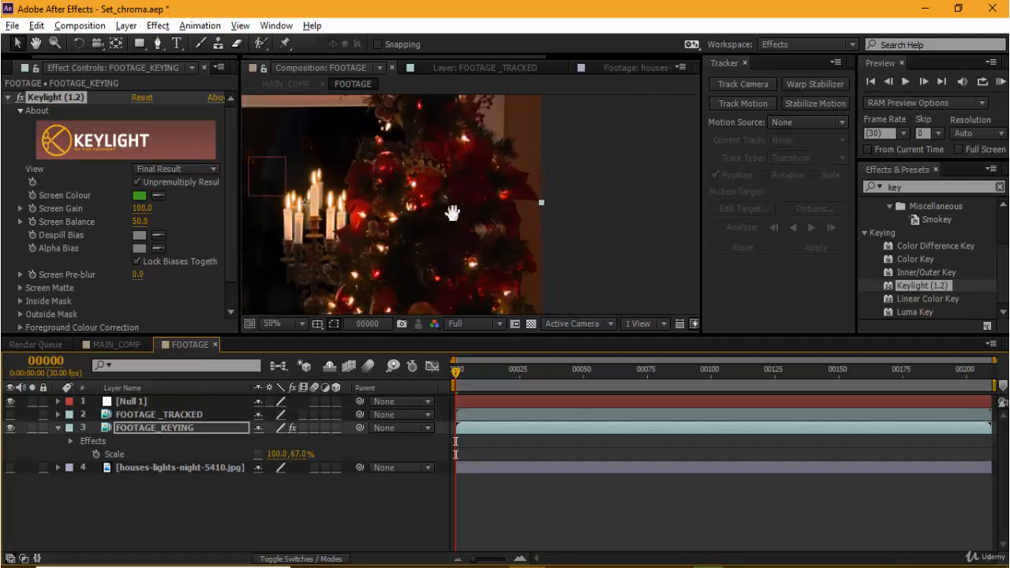
left_click(595, 223)
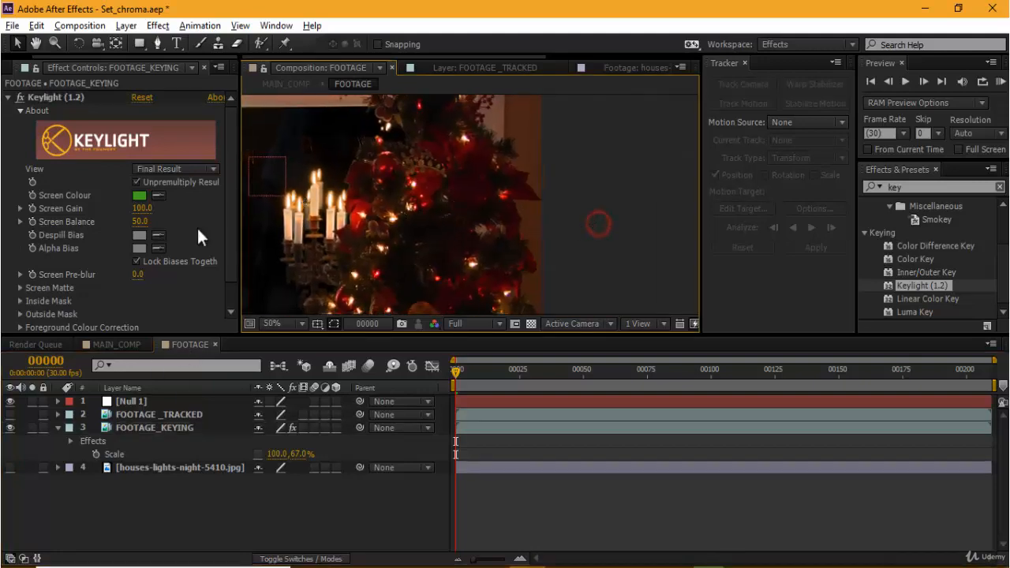
left_click(19, 97)
left_click(19, 97)
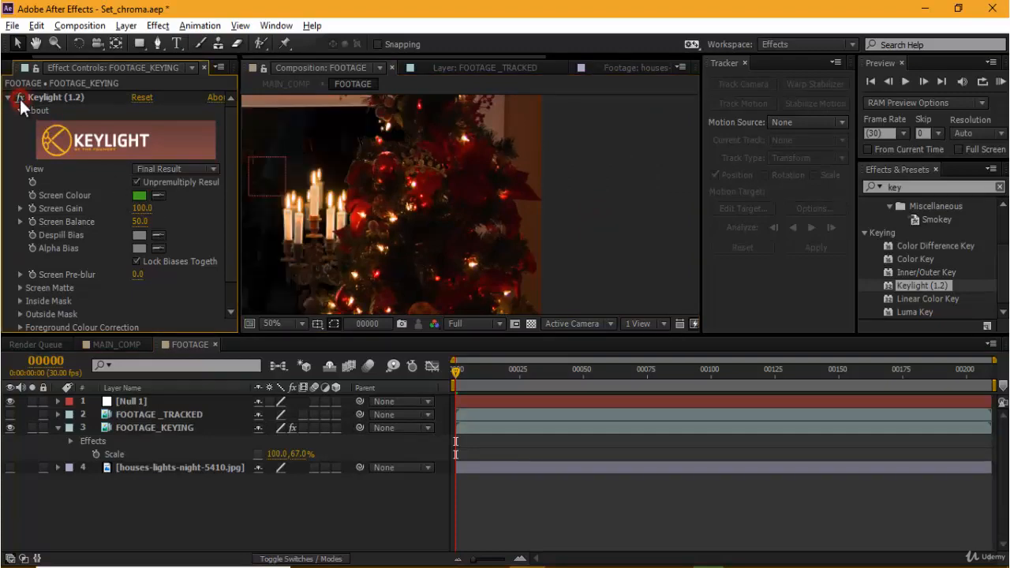
left_click(18, 97)
left_click(18, 97)
Step: Examine the candelabra up close at 200% while switching Keylight off and on to judge its edges
left_click_drag(322, 254, 455, 174)
scroll(446, 182, "up", 4)
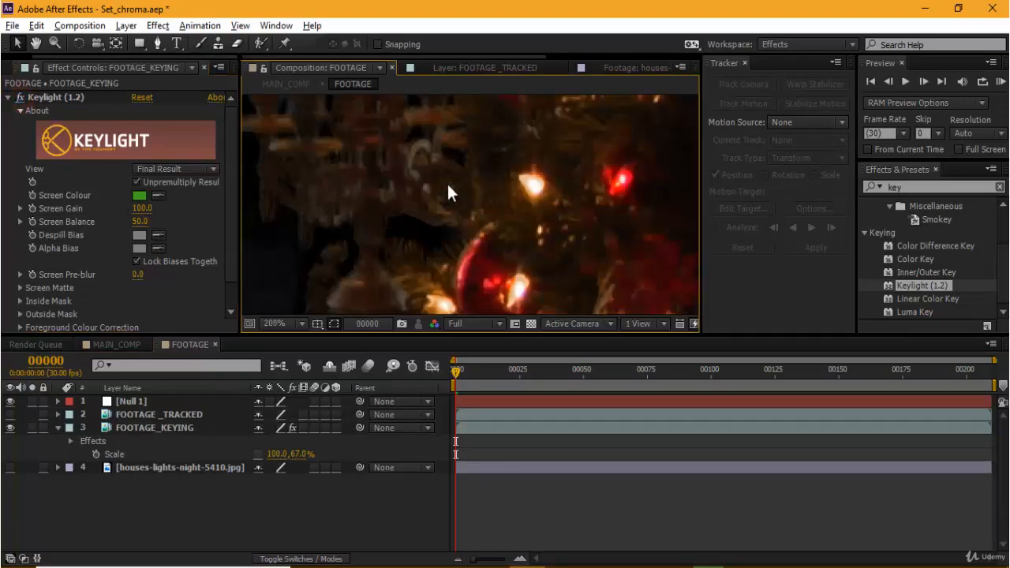
left_click(20, 97)
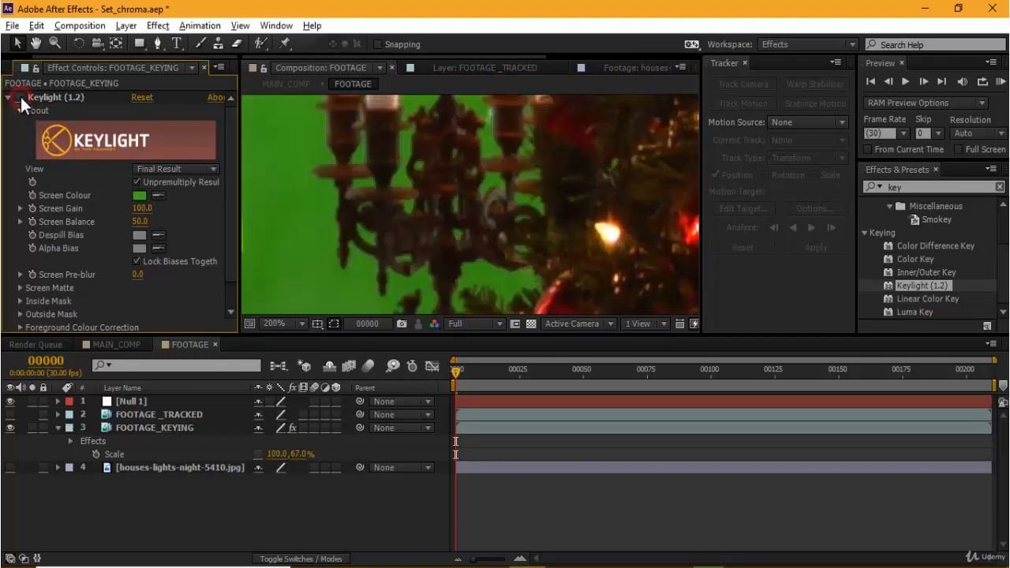
left_click(19, 97)
left_click(20, 97)
left_click(20, 97)
left_click(20, 97)
left_click(20, 97)
left_click(20, 97)
left_click(19, 97)
scroll(421, 175, "down", 2)
scroll(423, 179, "down", 2)
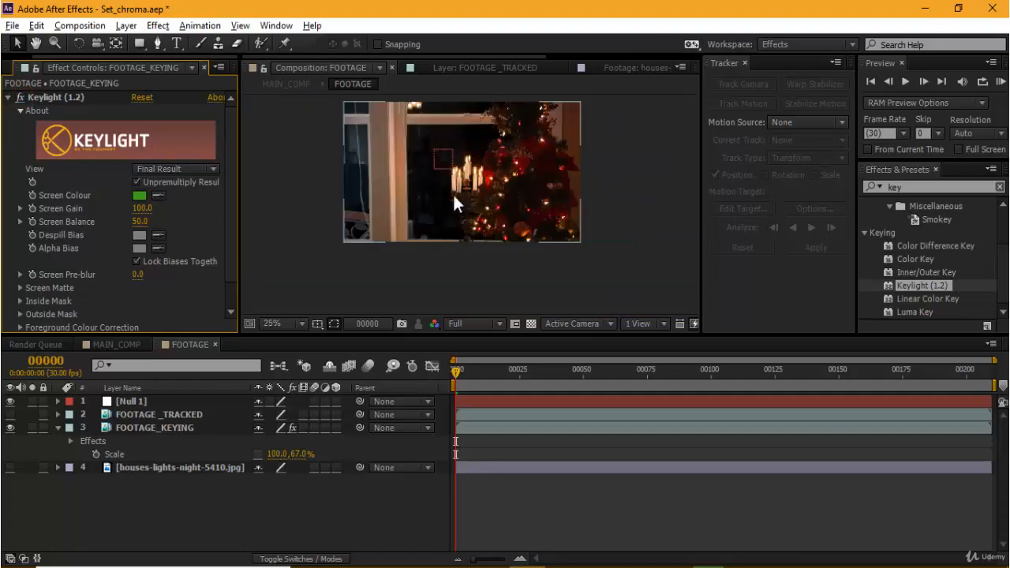
Step: Inspect the keyed footage in an enlarged viewer and check the tree area at other frames
left_click_drag(488, 182, 495, 217)
key("grave")
scroll(750, 276, "up", 2)
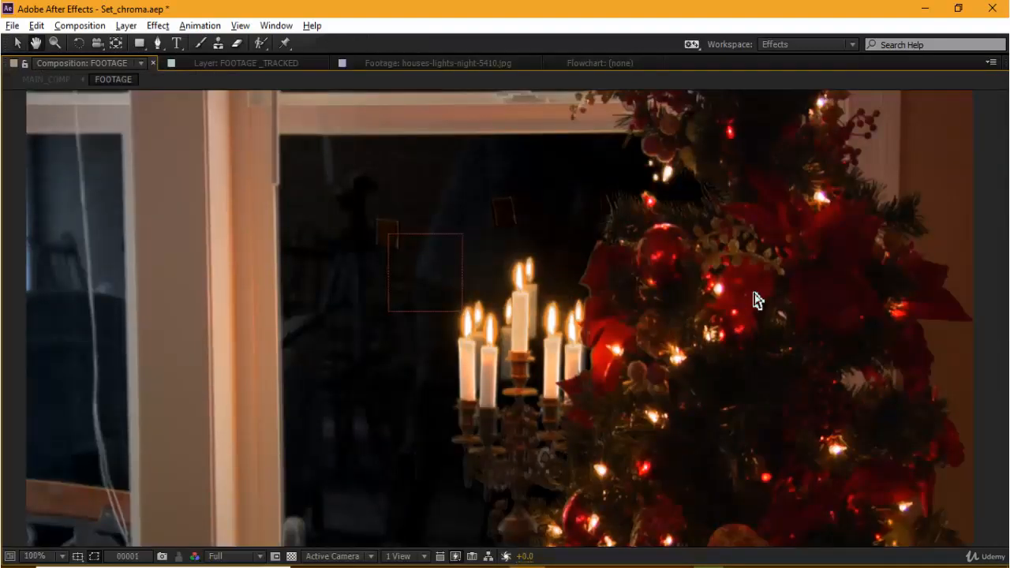
key("grave")
scroll(469, 203, "down", 1)
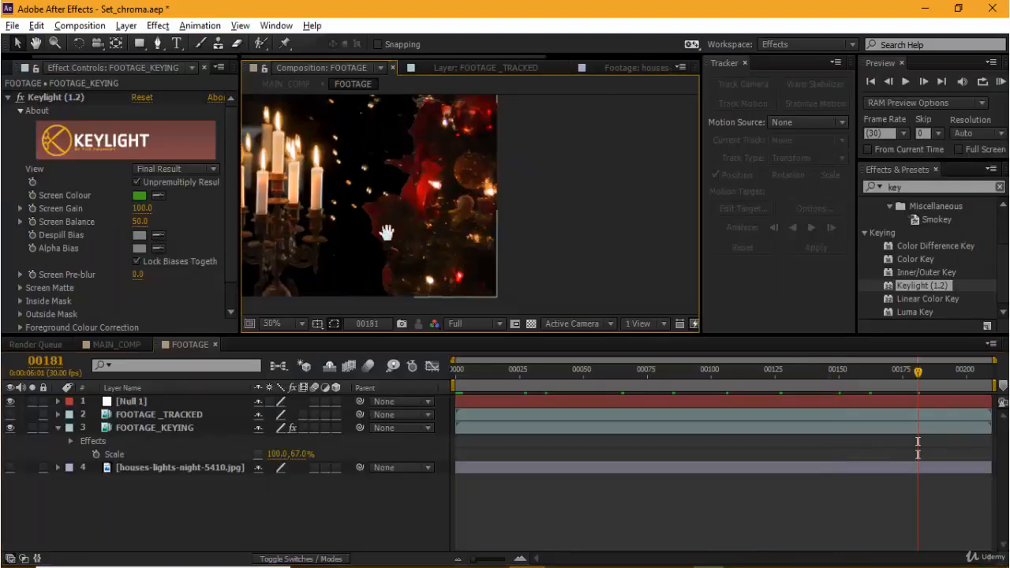
Step: Go to frame 125 and switch Keylight's View to Screen Matte to examine the matte around the window and candelabra
left_click_drag(383, 228, 473, 228)
left_click(20, 97)
left_click_drag(938, 377, 772, 381)
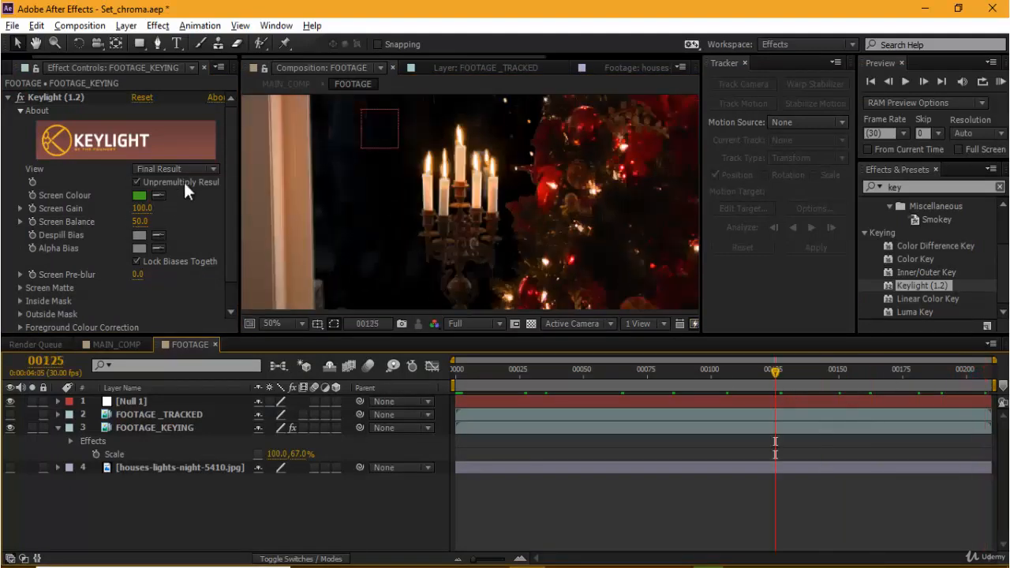
left_click(186, 169)
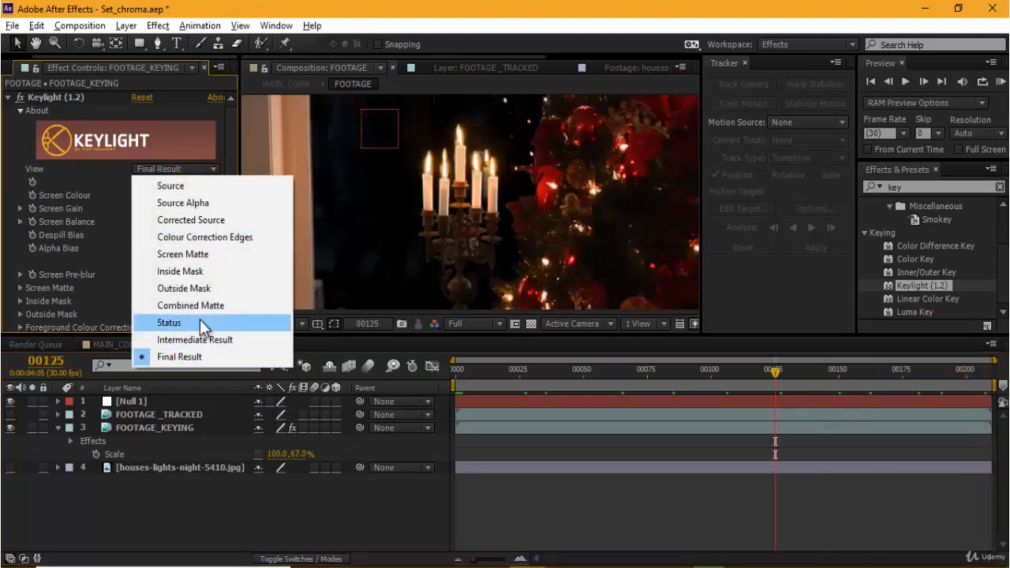
left_click(202, 254)
scroll(544, 237, "down", 2)
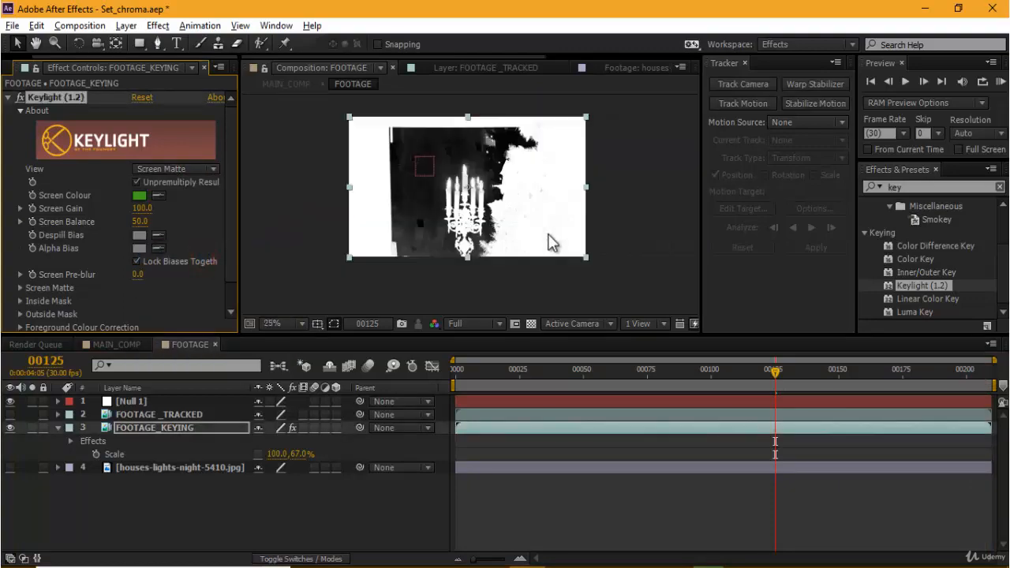
left_click_drag(358, 256, 450, 263)
scroll(526, 211, "up", 2)
left_click_drag(526, 210, 460, 226)
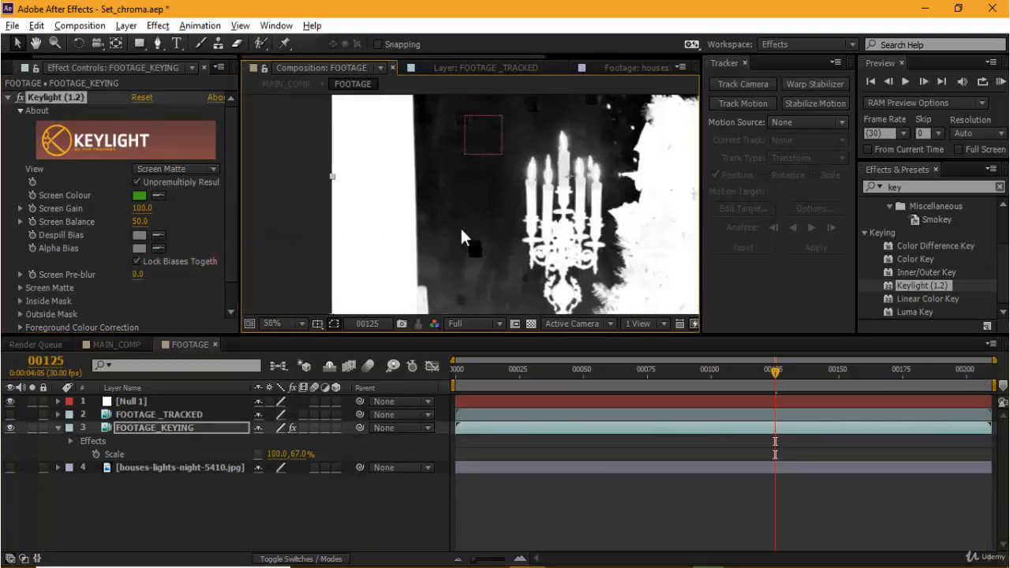
Step: Raise Keylight's Clip Black to 21 and lower Clip White to 89 to clean up the screen matte
left_click(20, 287)
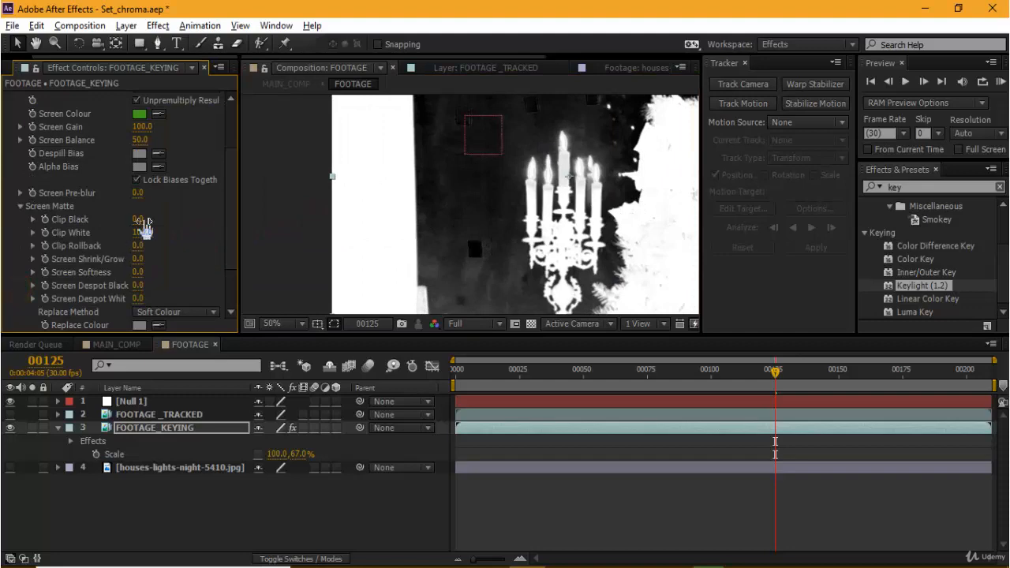
left_click_drag(138, 219, 141, 219)
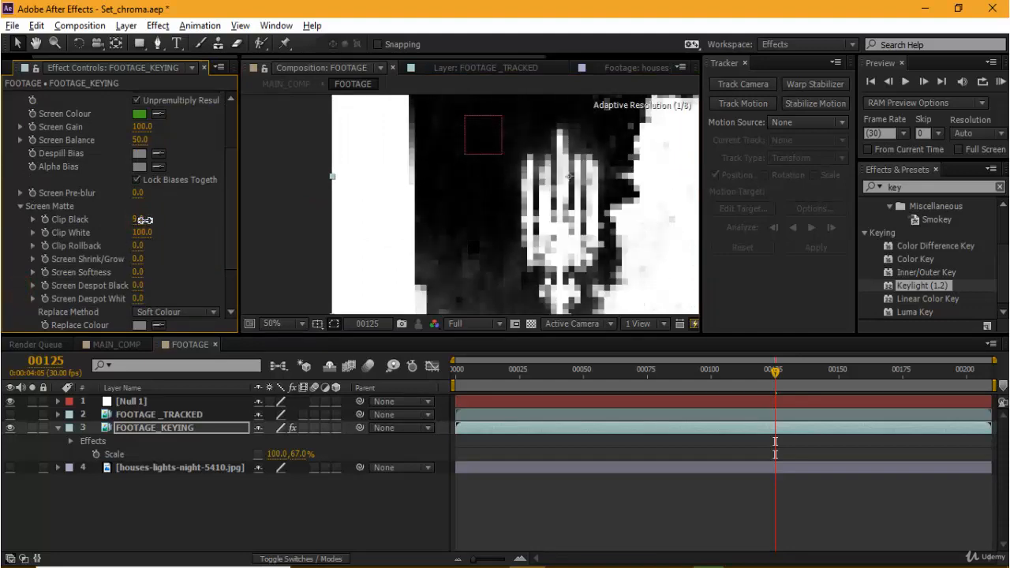
left_click_drag(145, 220, 155, 226)
scroll(493, 249, "up", 4)
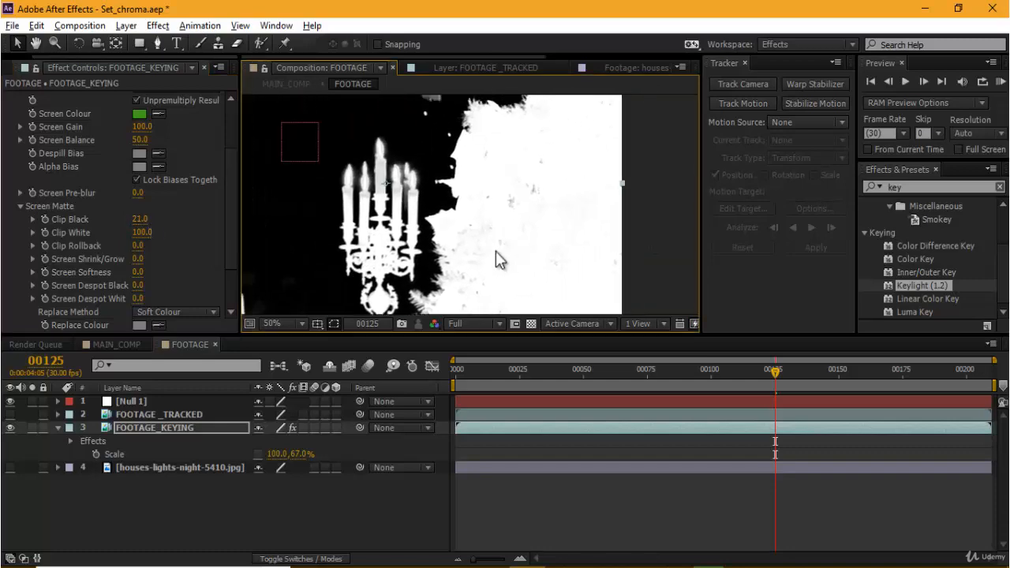
scroll(513, 249, "down", 2)
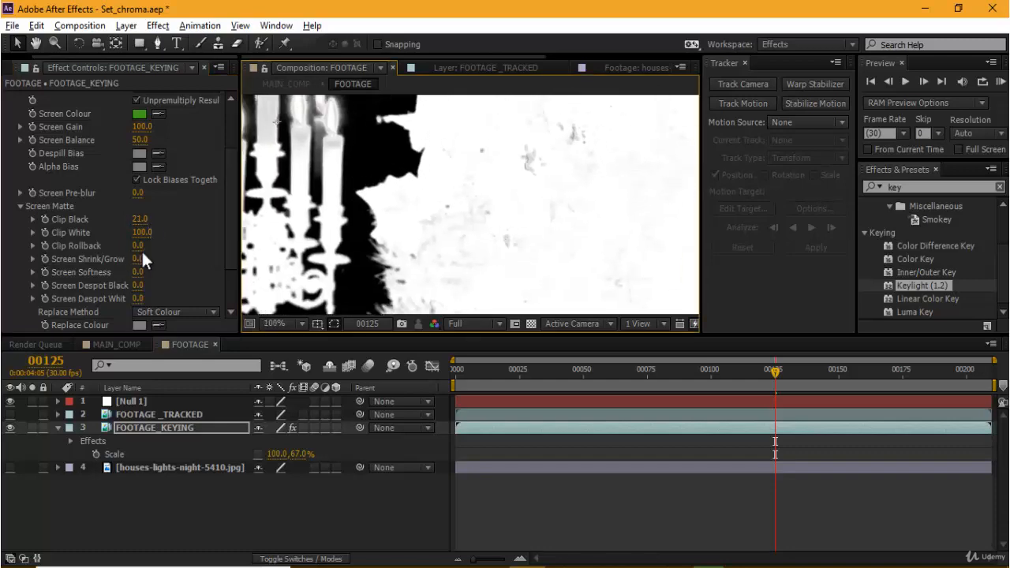
left_click_drag(145, 230, 137, 229)
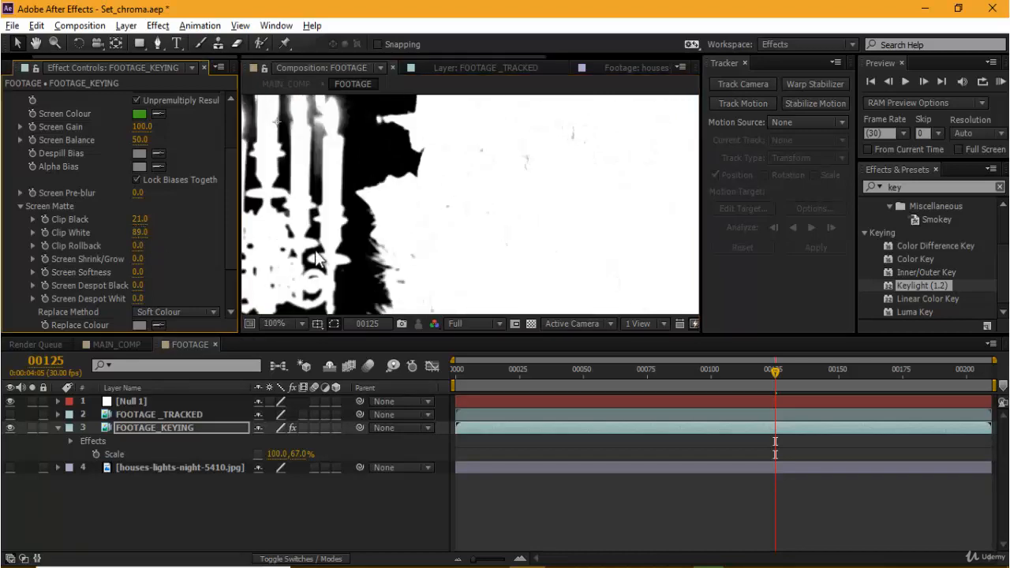
scroll(492, 214, "down", 2)
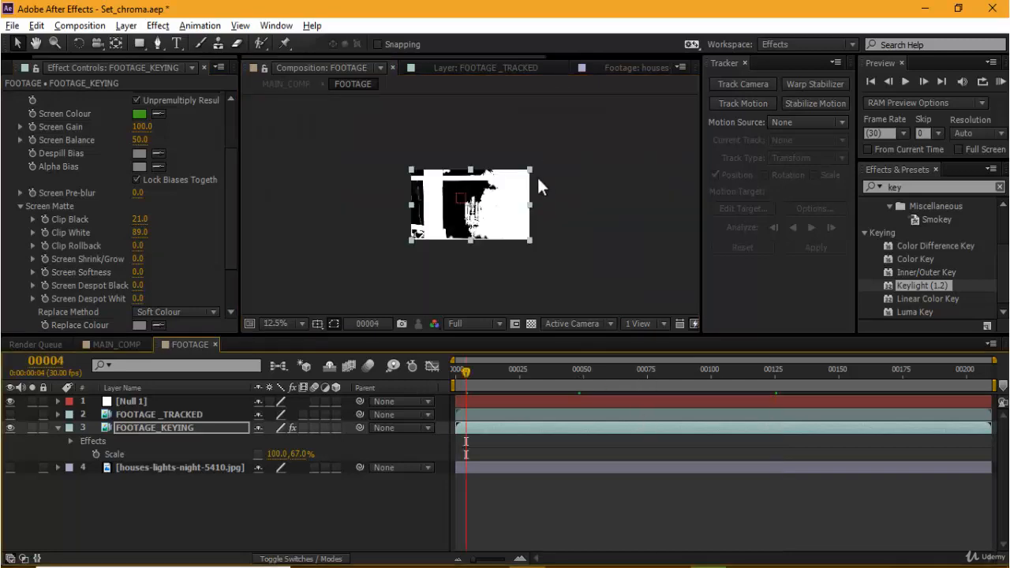
Step: Check the screen matte of the candelabra and tree at frames 4 and 69 in a wider composition viewer
scroll(466, 193, "up", 4)
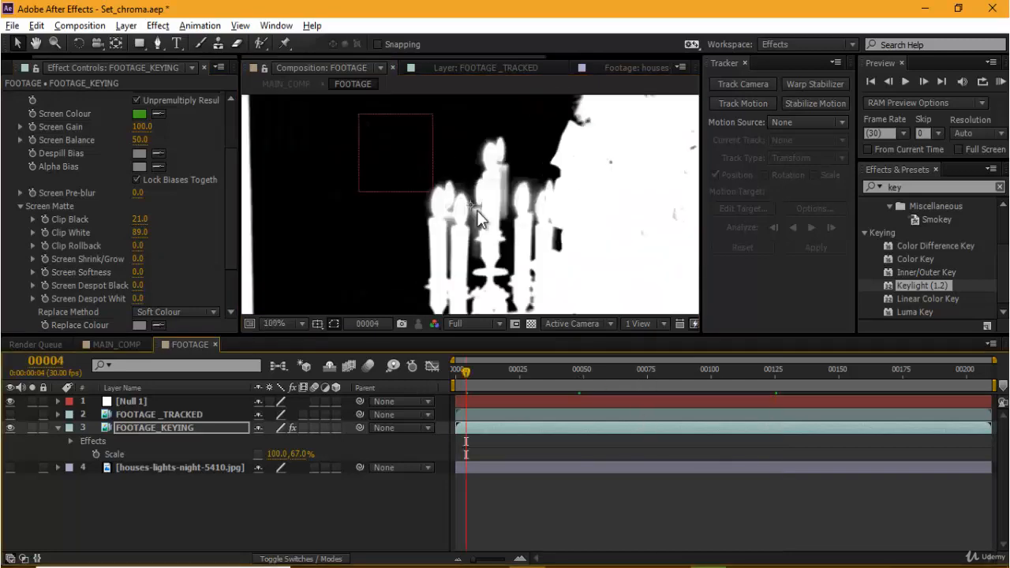
scroll(474, 209, "down", 1)
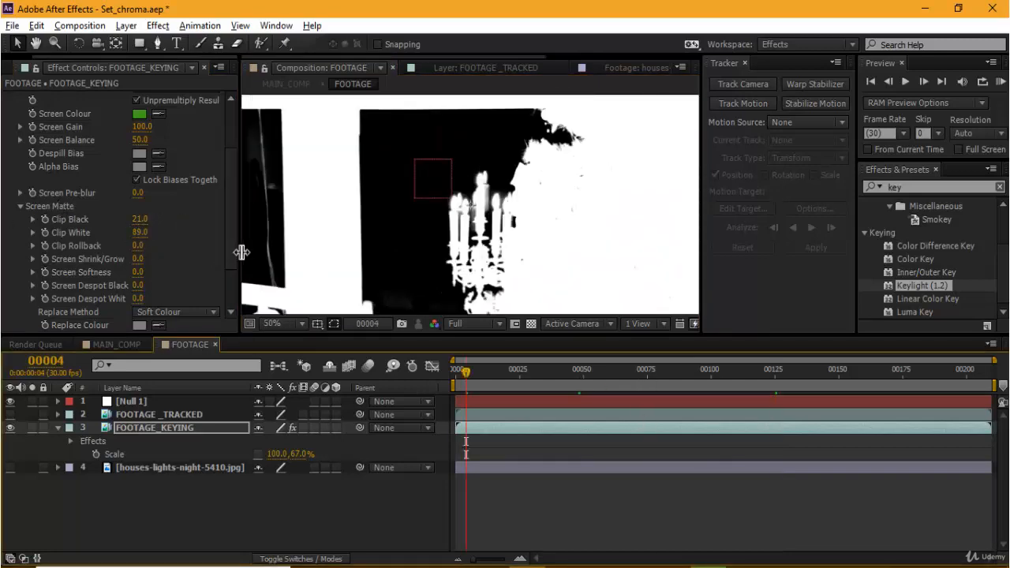
left_click_drag(596, 245, 784, 263)
left_click_drag(663, 225, 611, 197)
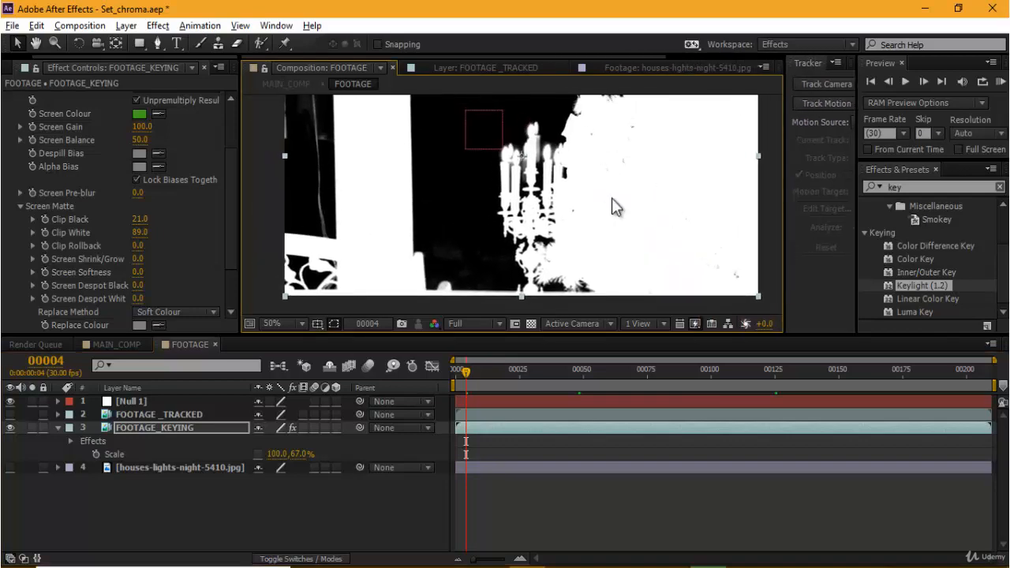
scroll(611, 201, "down", 2)
scroll(588, 232, "up", 2)
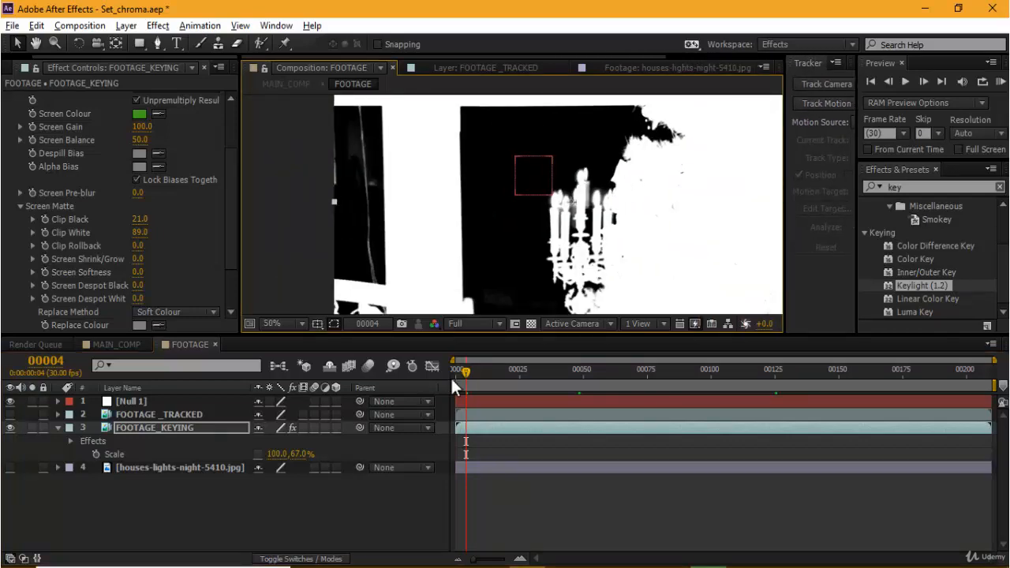
left_click_drag(516, 373, 630, 379)
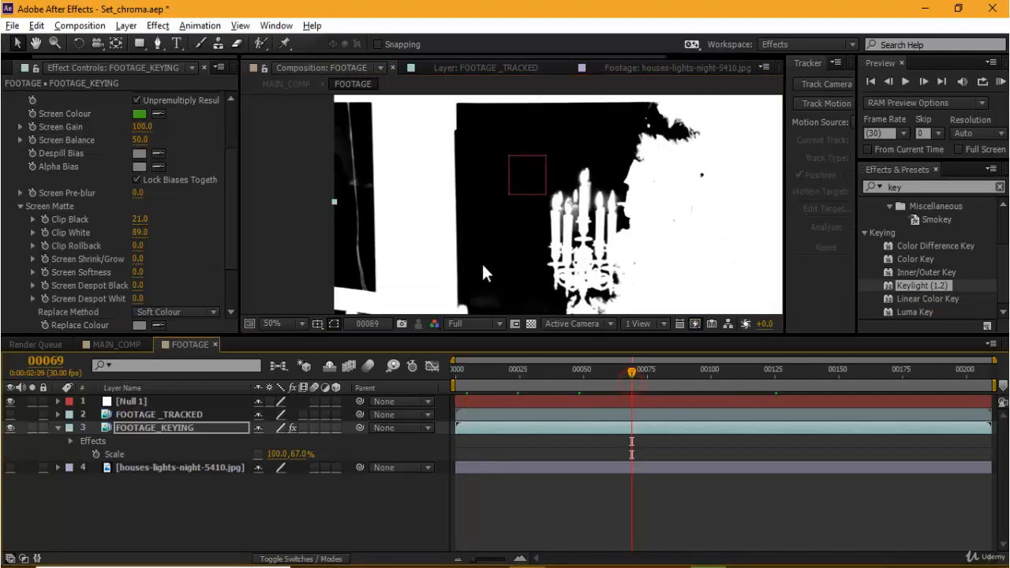
Step: Try a Clip Black value of 25 in Keylight's Screen Matte settings and settle on 23
left_click(140, 218)
type("25")
key("Return")
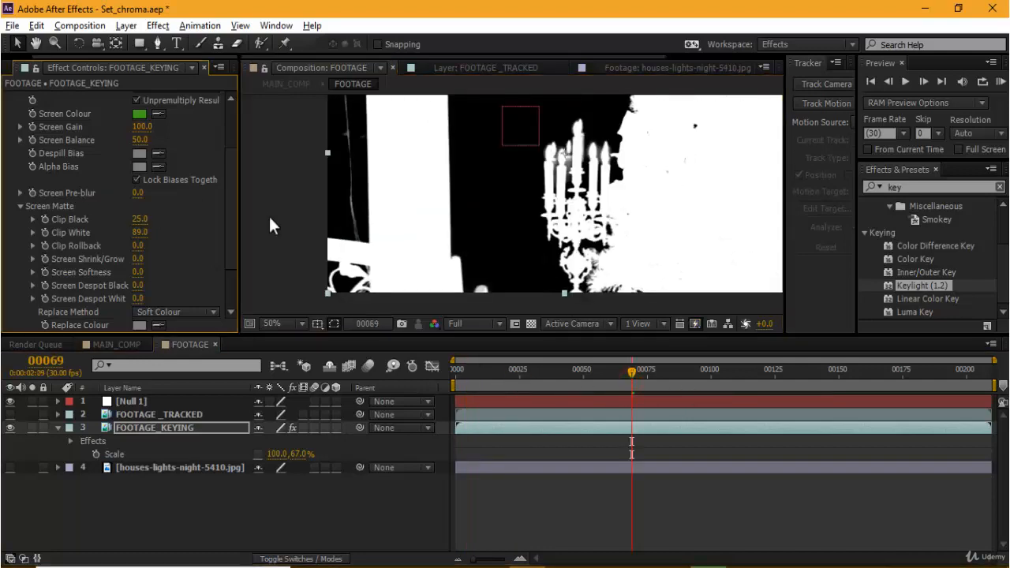
left_click(140, 219)
type("23")
key("Return")
Step: Return Keylight's View to Final Result
scroll(175, 153, "up", 3)
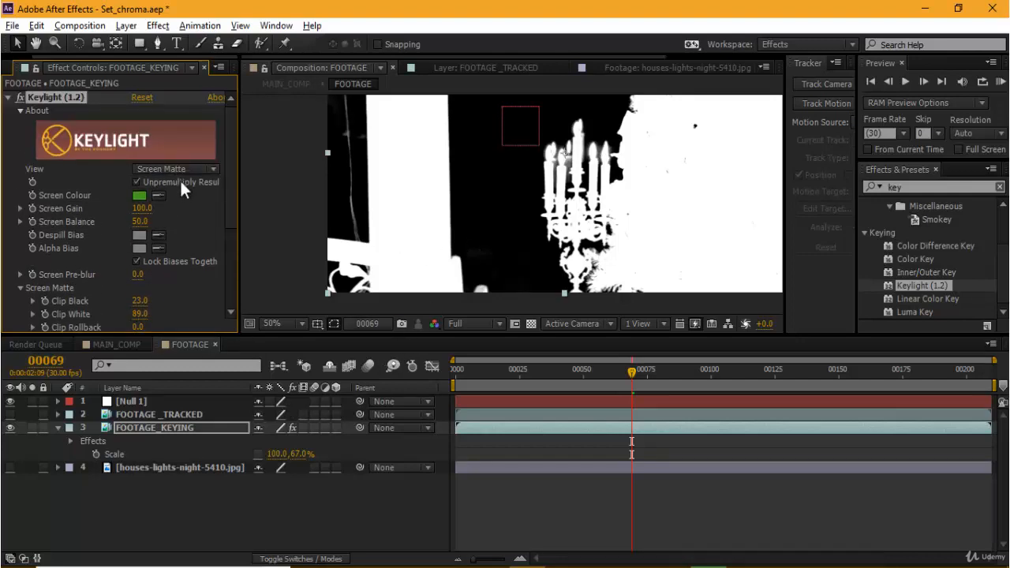
left_click(181, 168)
left_click(167, 357)
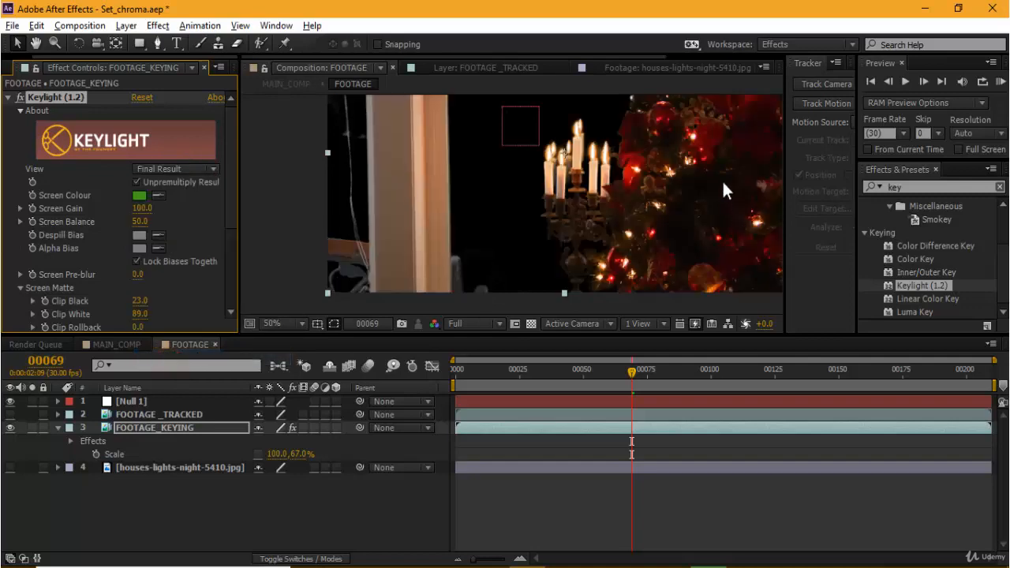
Step: Examine the Christmas tree in the keyed footage up close at 400% and 1600% for small holes among the ornaments
left_click_drag(724, 172, 634, 264)
scroll(622, 220, "up", 3)
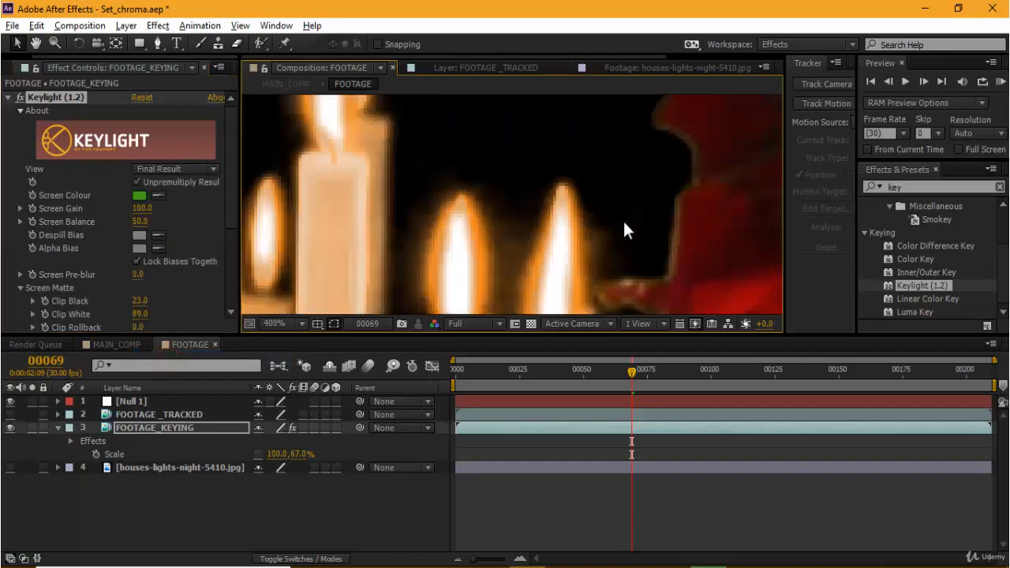
left_click_drag(673, 193, 376, 309)
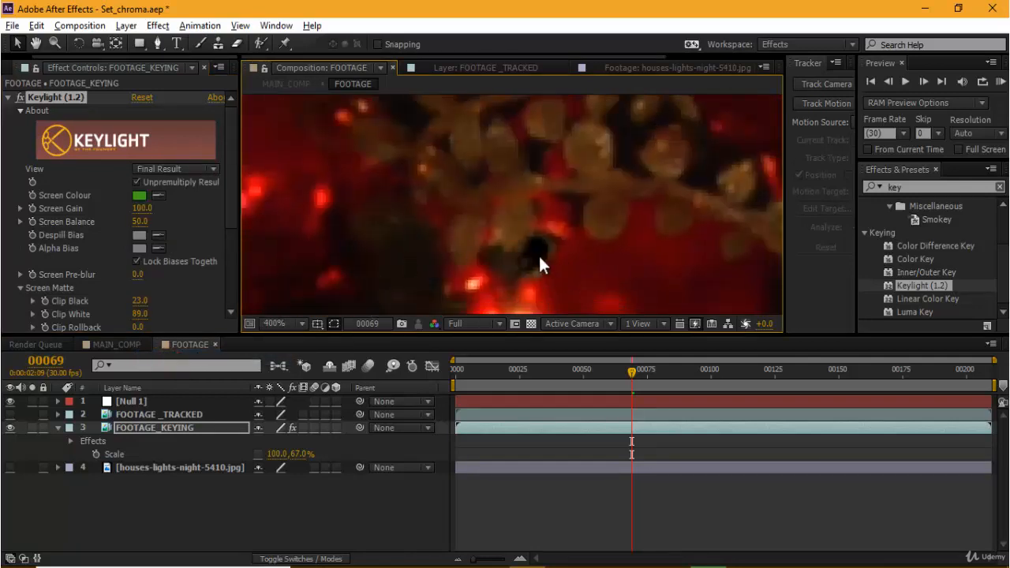
scroll(539, 263, "up", 2)
left_click_drag(573, 195, 616, 238)
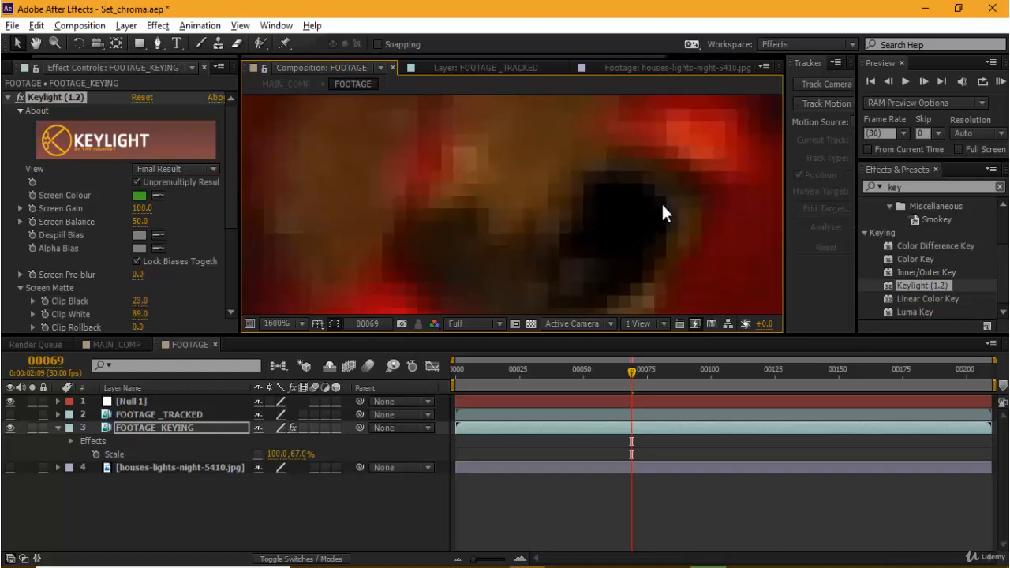
scroll(622, 201, "down", 2)
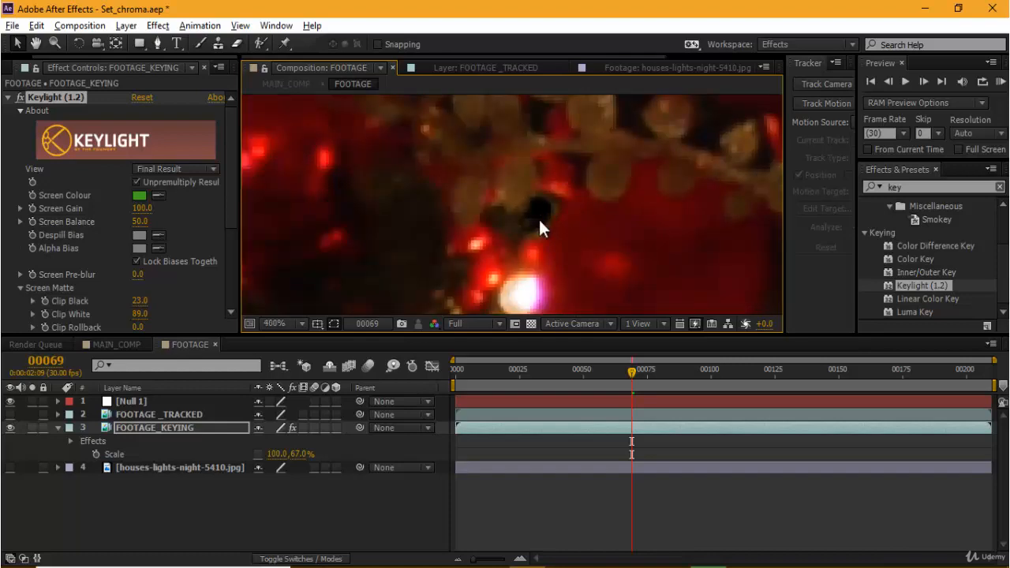
scroll(543, 224, "up", 2)
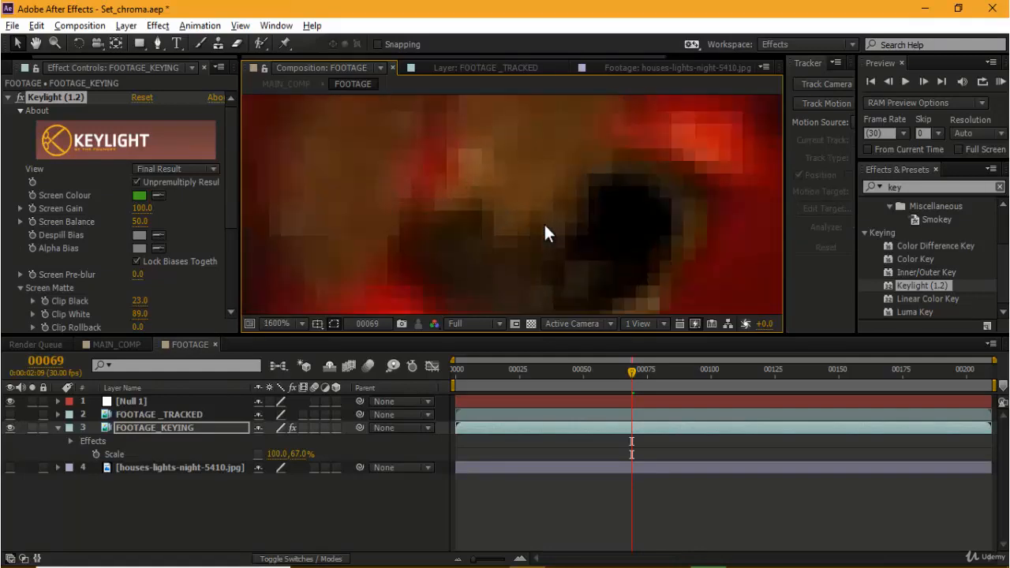
scroll(544, 222, "down", 4)
scroll(552, 226, "up", 2)
left_click_drag(619, 251, 594, 151)
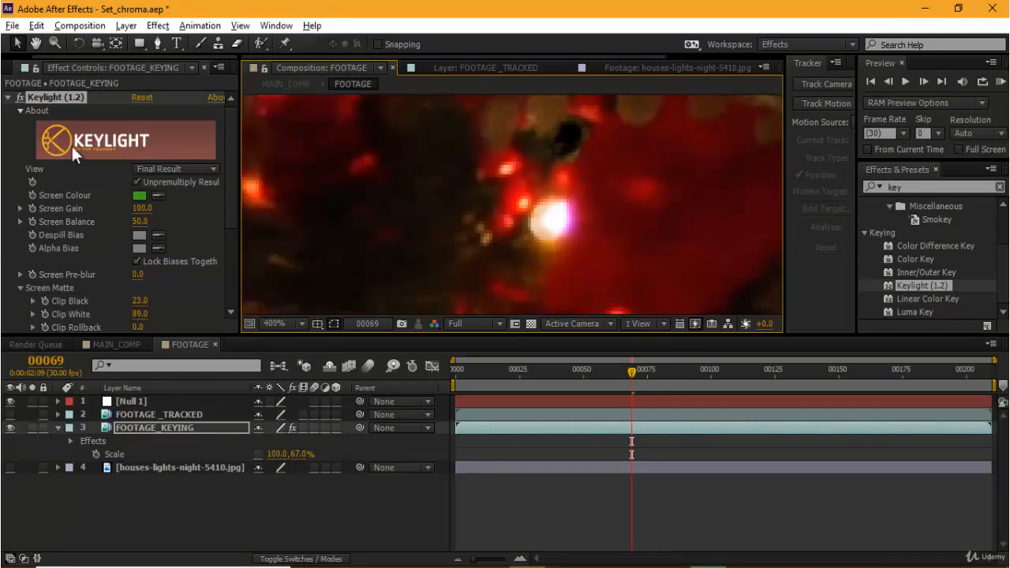
Step: Compare the tree's dark spot in Keylight's Screen Matte view with the Final Result view
left_click(152, 171)
left_click(162, 251)
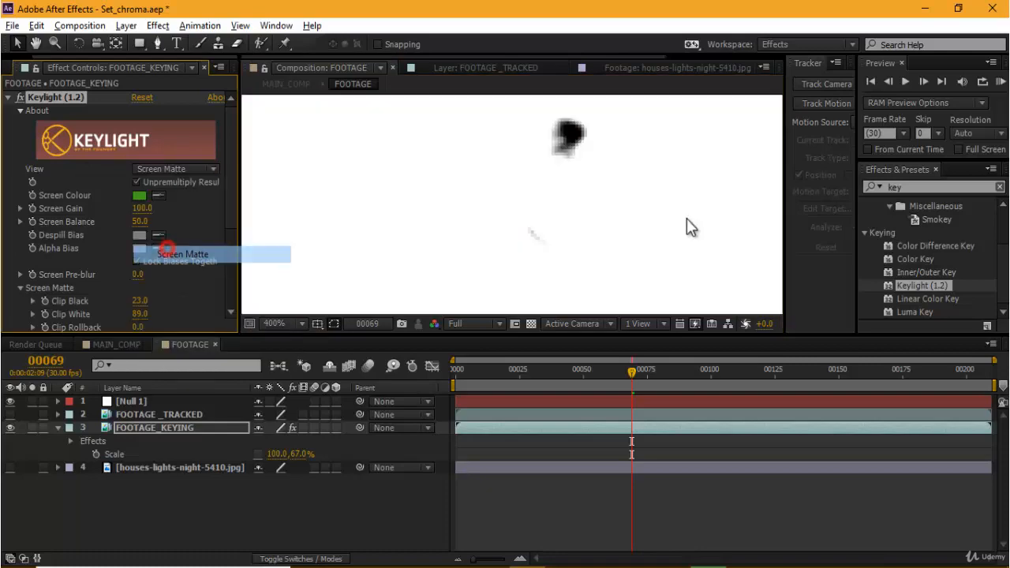
left_click(175, 169)
left_click(164, 355)
scroll(669, 210, "down", 2)
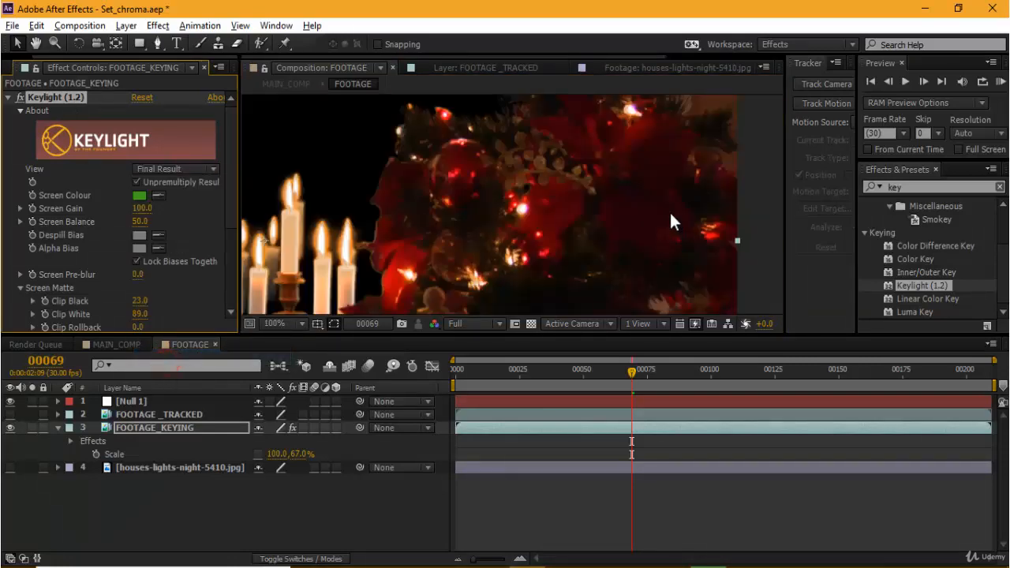
scroll(598, 207, "down", 2)
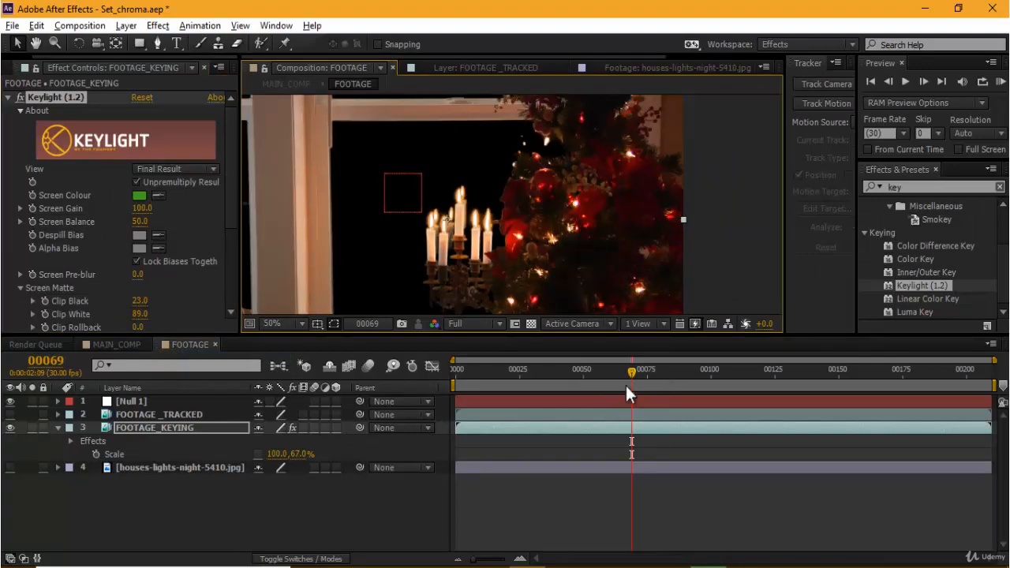
Step: Review the keyed footage at several frames across the whole timeline and go back to frame 0
left_click_drag(667, 376, 338, 411)
scroll(600, 261, "down", 2)
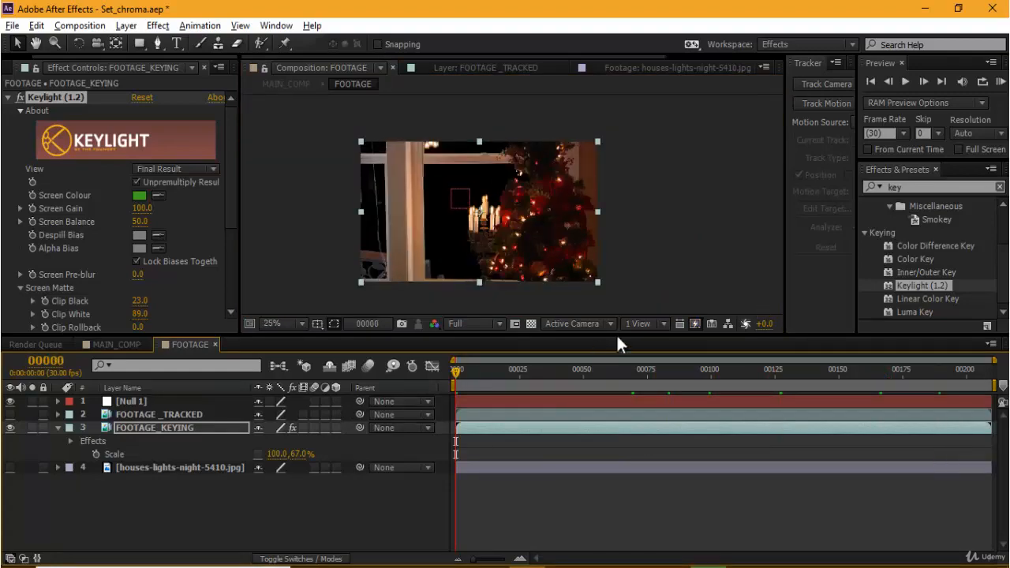
scroll(645, 268, "up", 2)
key("h")
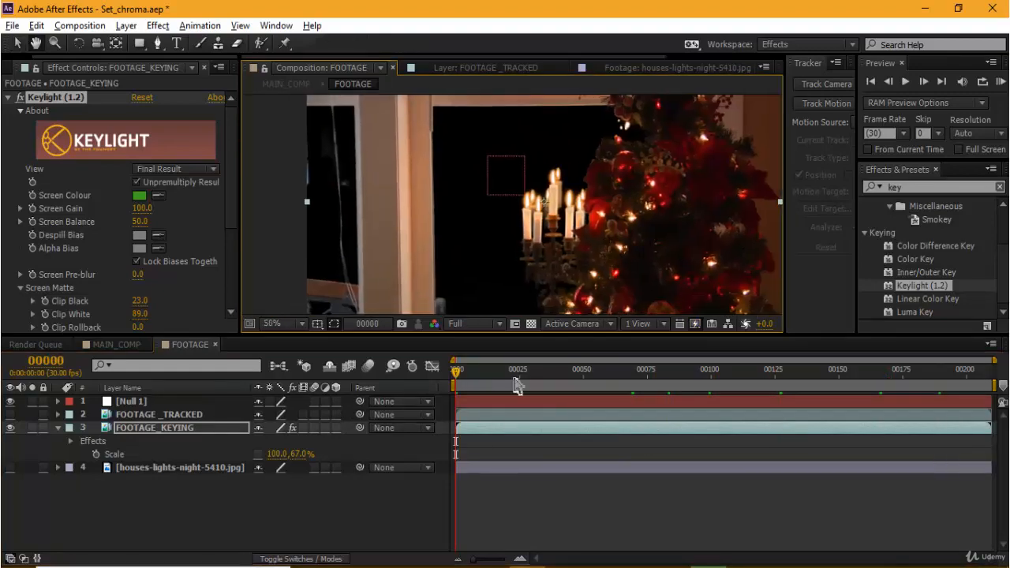
left_click(734, 378)
left_click(902, 377)
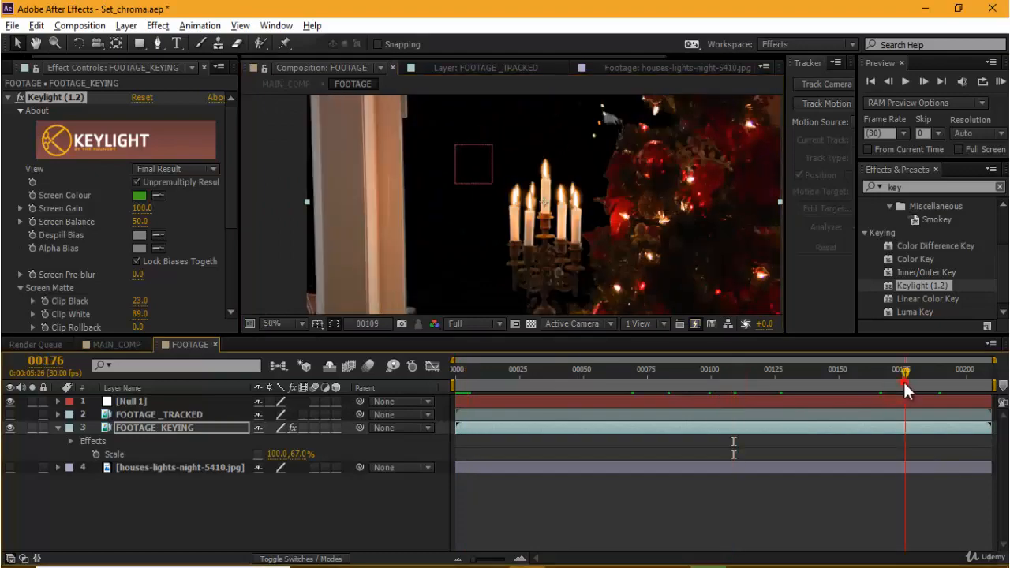
left_click(952, 381)
left_click_drag(989, 380, 373, 408)
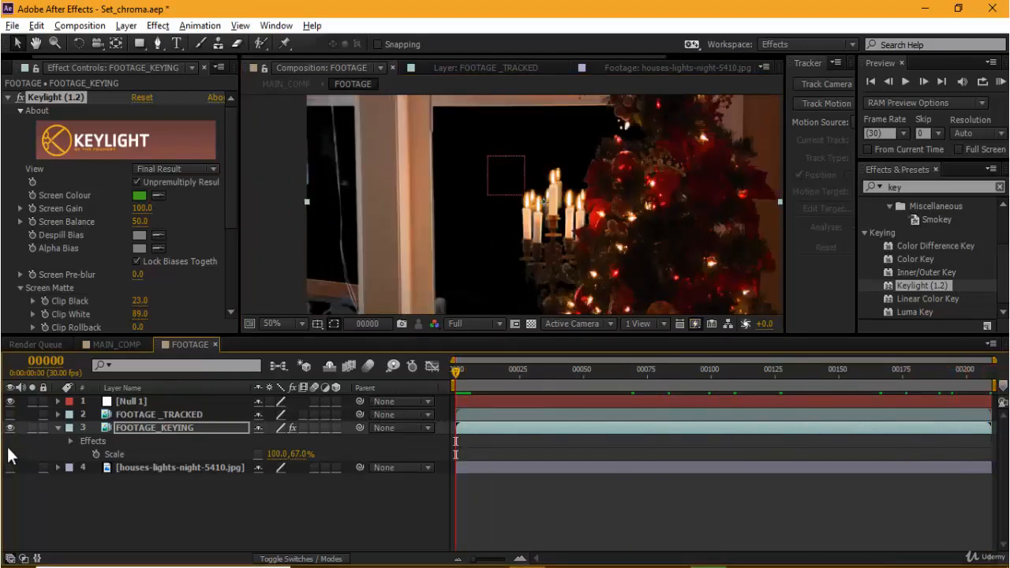
Step: Show the houses-lights-night-5410.jpg layer and move it up and to the right so its hills and lights appear behind the window
left_click(9, 468)
key("comma")
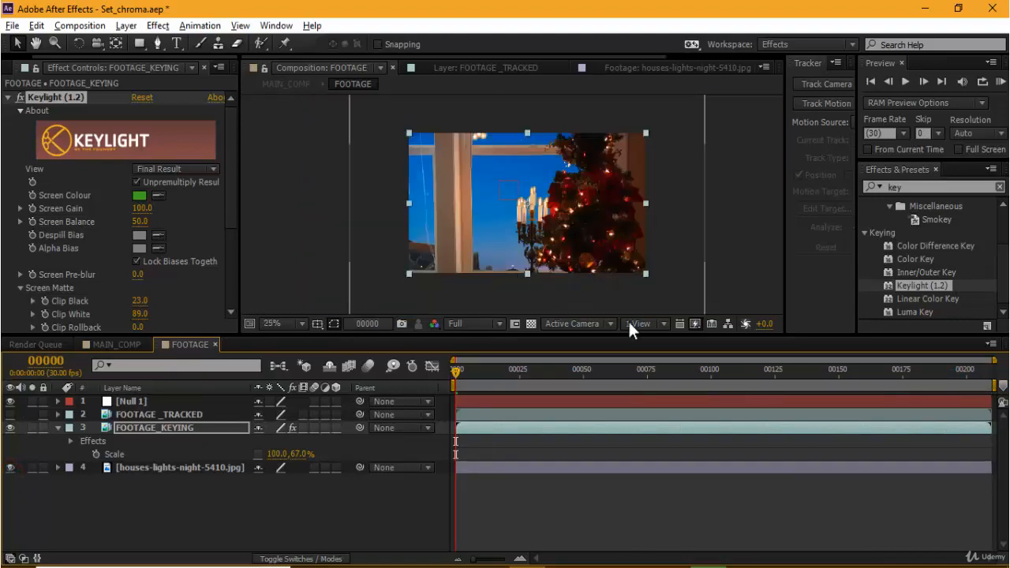
left_click_drag(687, 293, 730, 259)
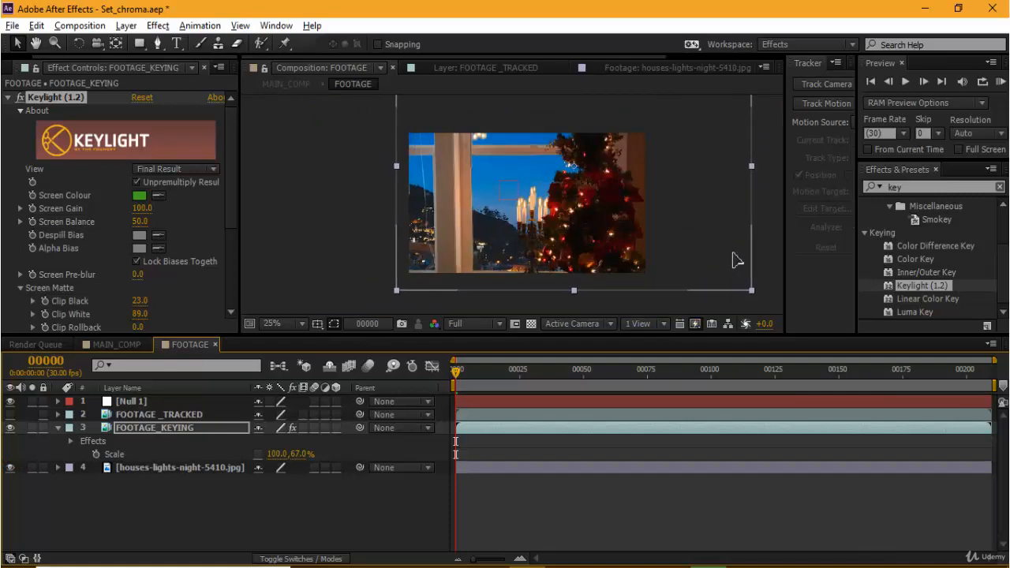
left_click(736, 246)
Step: Check the composite in a maximized viewer and shift the night houses image left behind the window
key("grave")
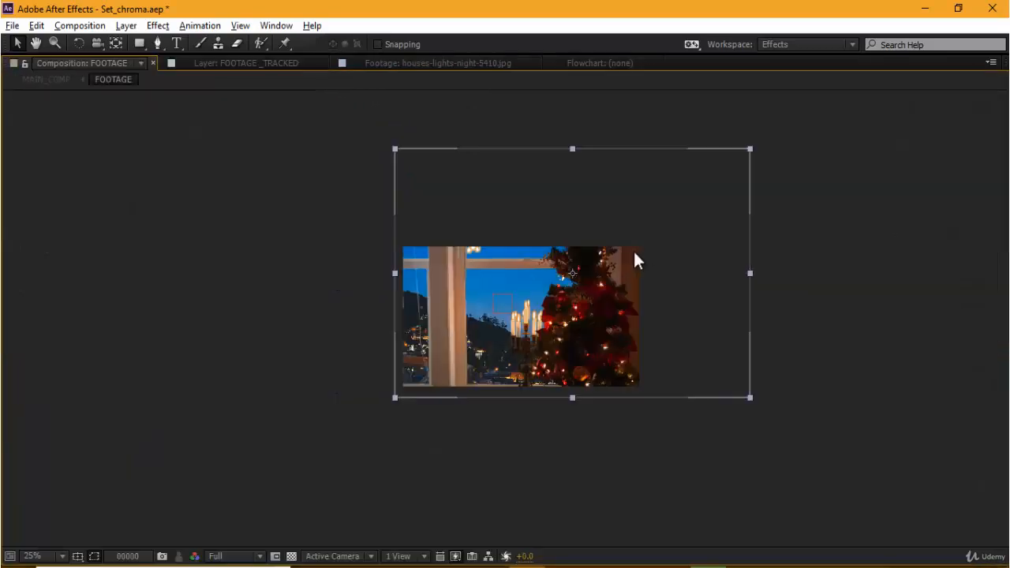
key("period")
key("grave")
key("comma")
left_click_drag(403, 245, 417, 251)
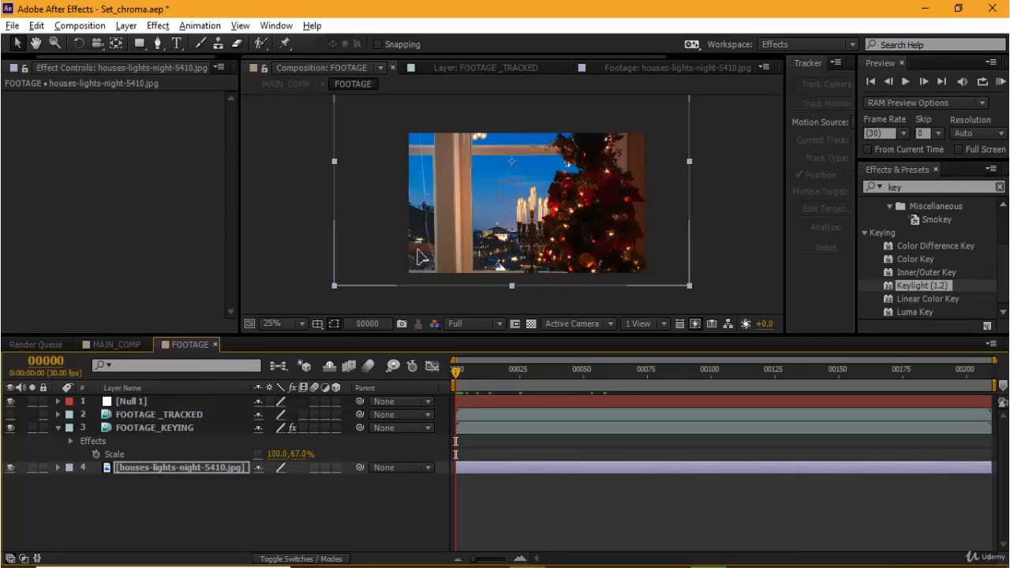
Step: Scale the houses-lights-night-5410.jpg layer down from its corner until it is only slightly larger than the composition frame
left_click_drag(515, 258, 513, 246)
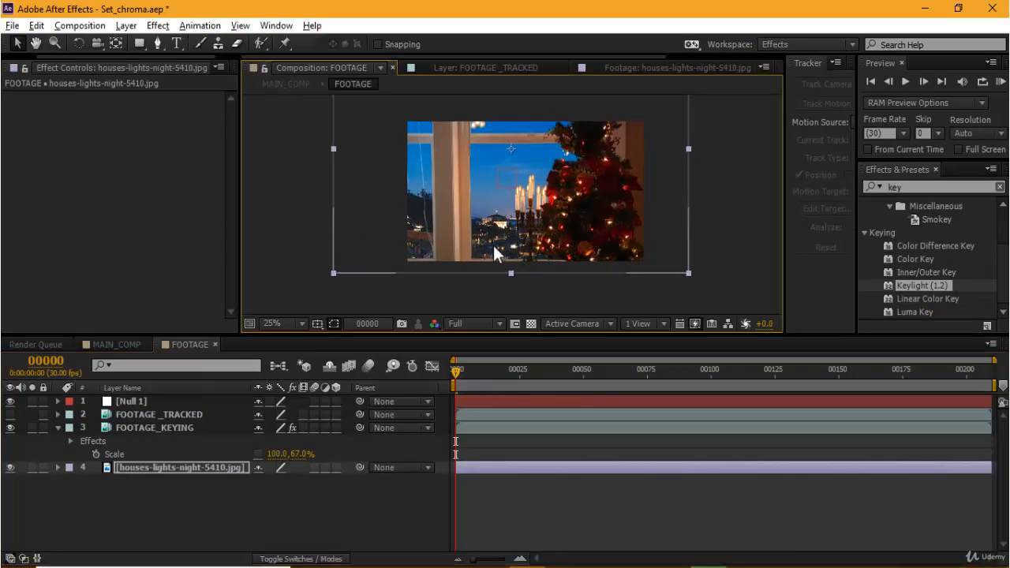
scroll(494, 247, "up", 1)
scroll(505, 243, "down", 1)
scroll(560, 235, "down", 1)
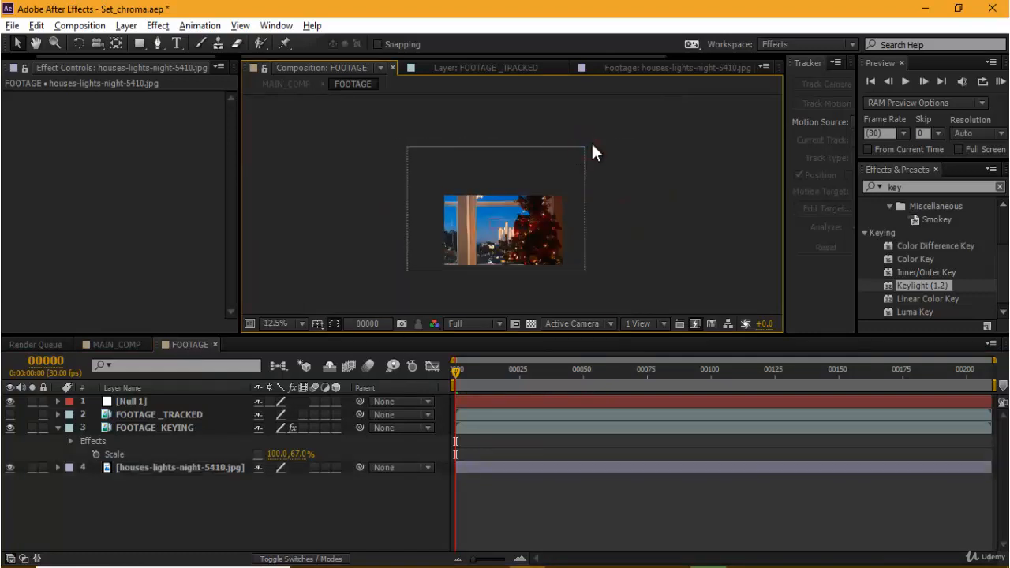
left_click(584, 147)
left_click_drag(586, 148, 566, 165)
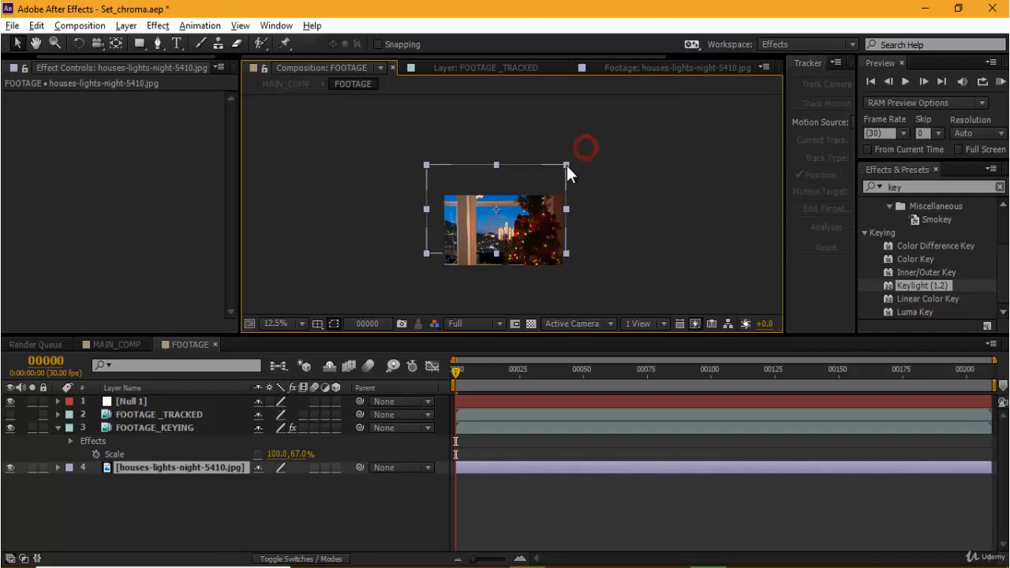
Step: Move the scaled-down night houses image slightly left so its lit buildings sit in the window beside the candles
scroll(511, 223, "up", 2)
key("grave")
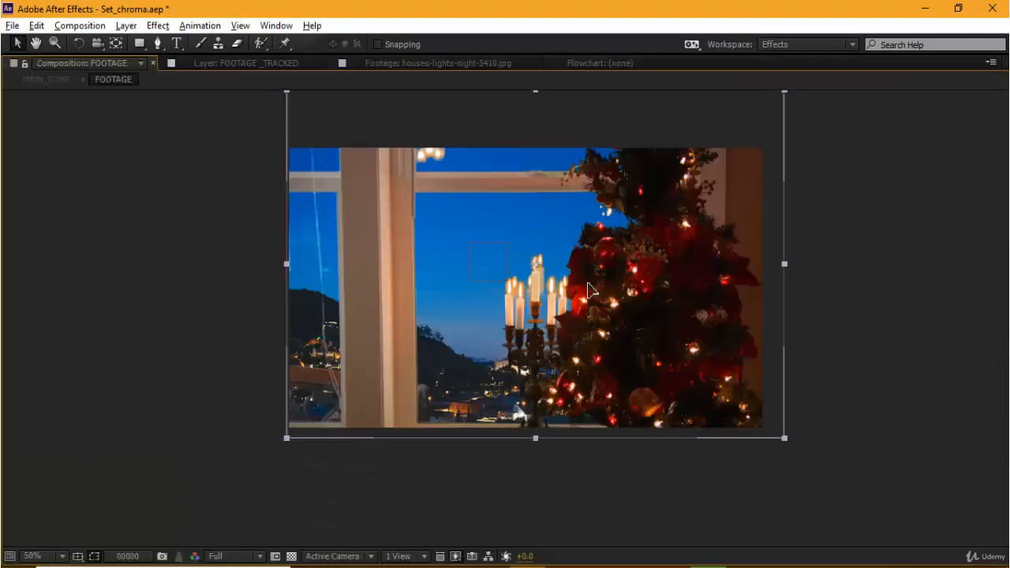
left_click_drag(587, 293, 551, 285)
left_click(668, 232)
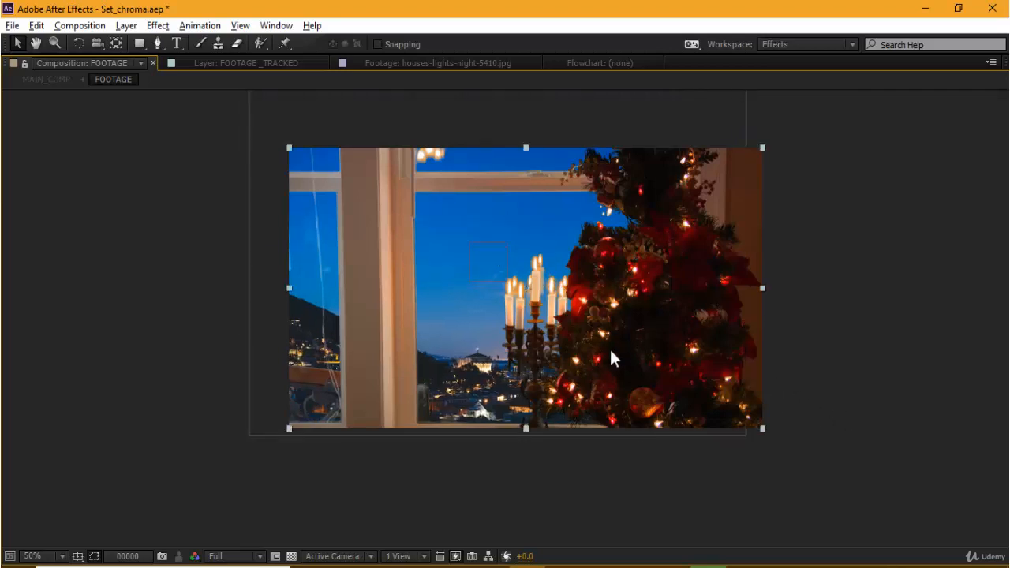
left_click(607, 483)
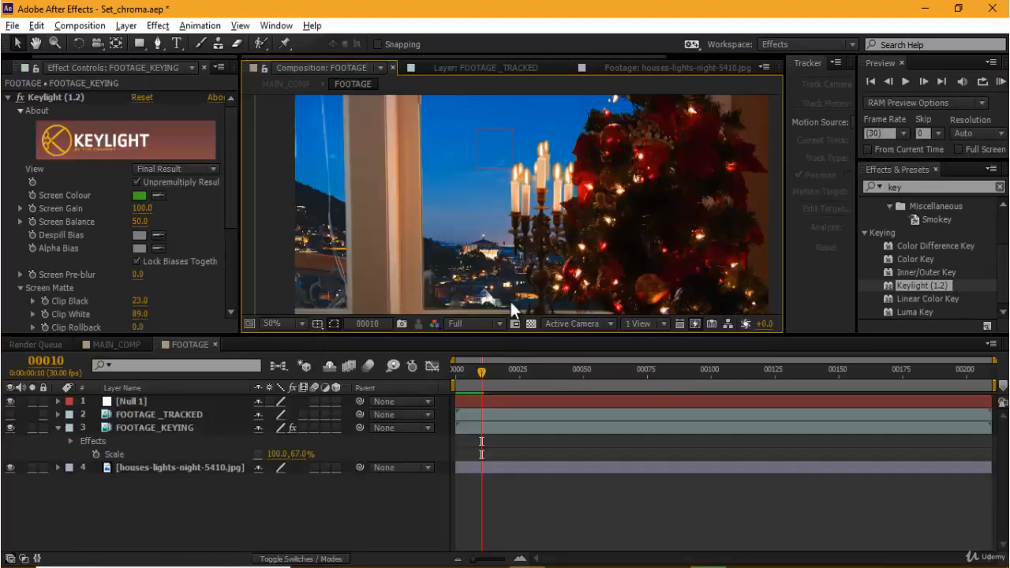
Step: Set the composition's viewer resolution to Third and check the composite in a maximized viewer
left_click(484, 321)
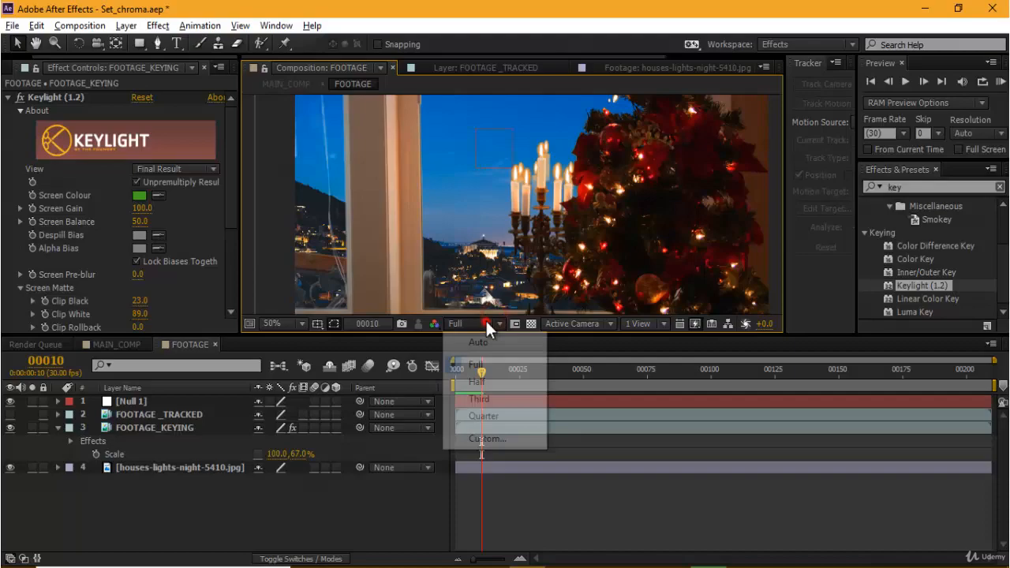
left_click(479, 399)
key("grave")
left_click_drag(710, 376, 683, 381)
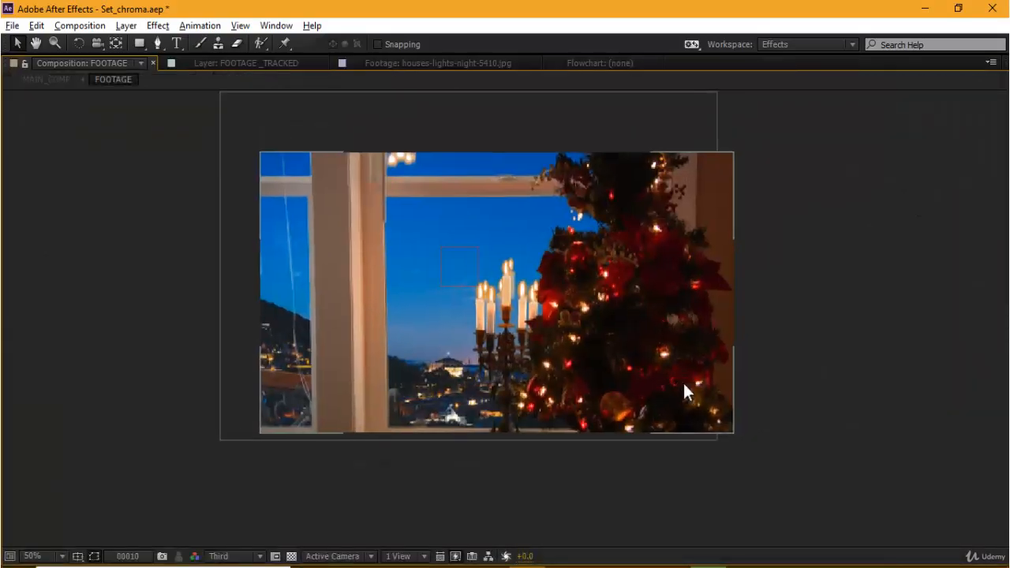
scroll(682, 381, "up", 1)
scroll(622, 362, "down", 1)
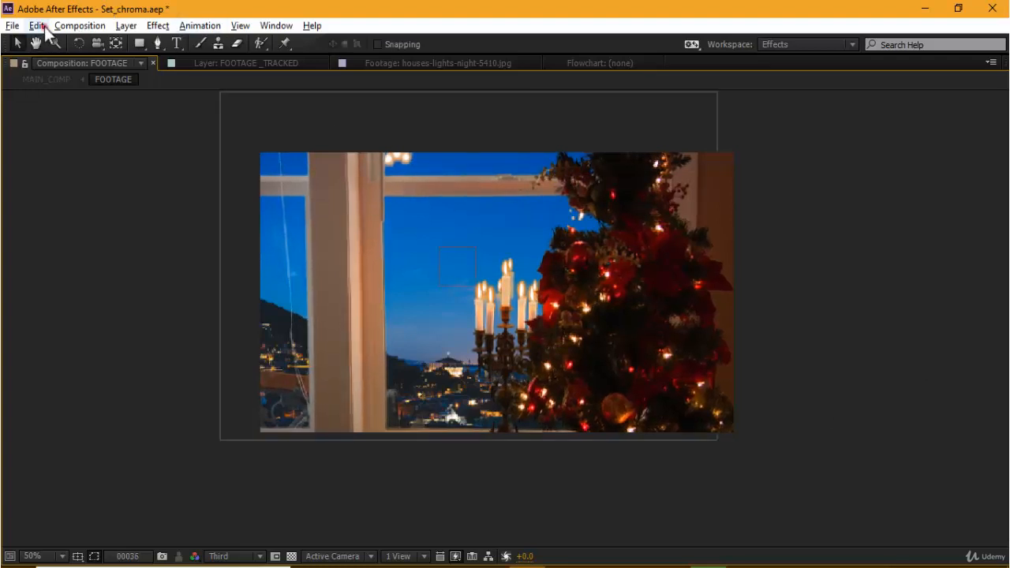
left_click(43, 26)
mouse_move(82, 321)
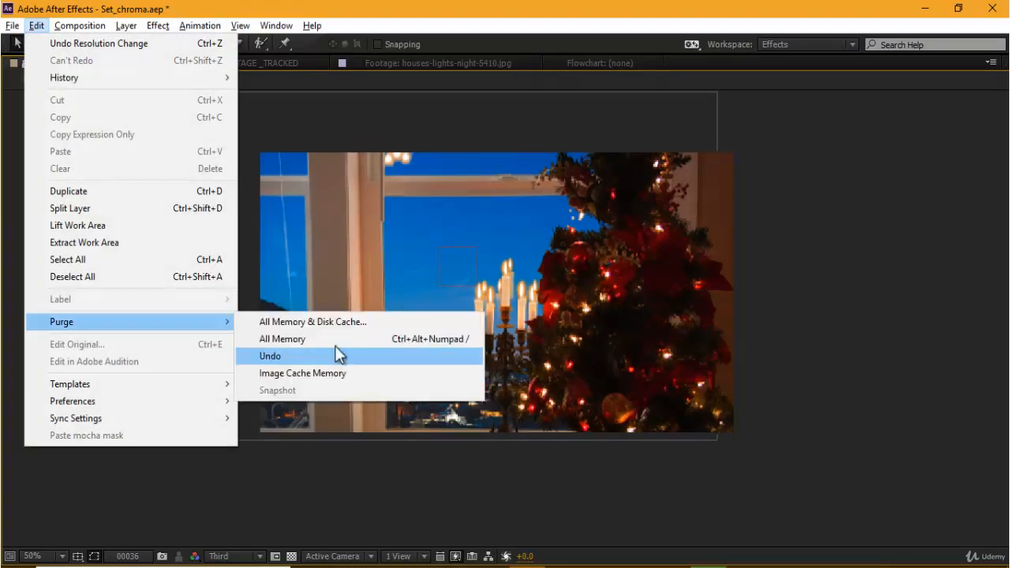
left_click(354, 324)
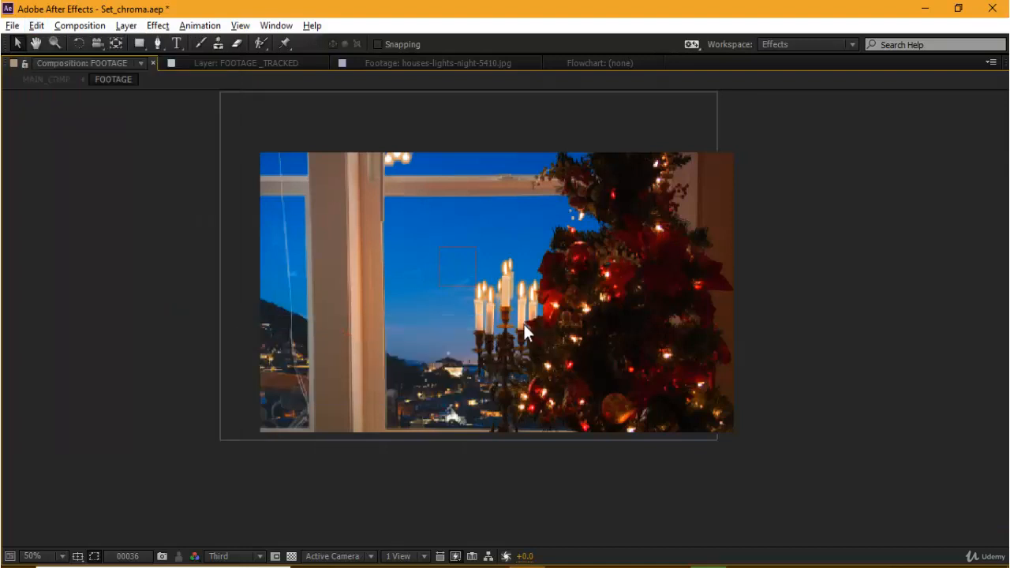
left_click(612, 309)
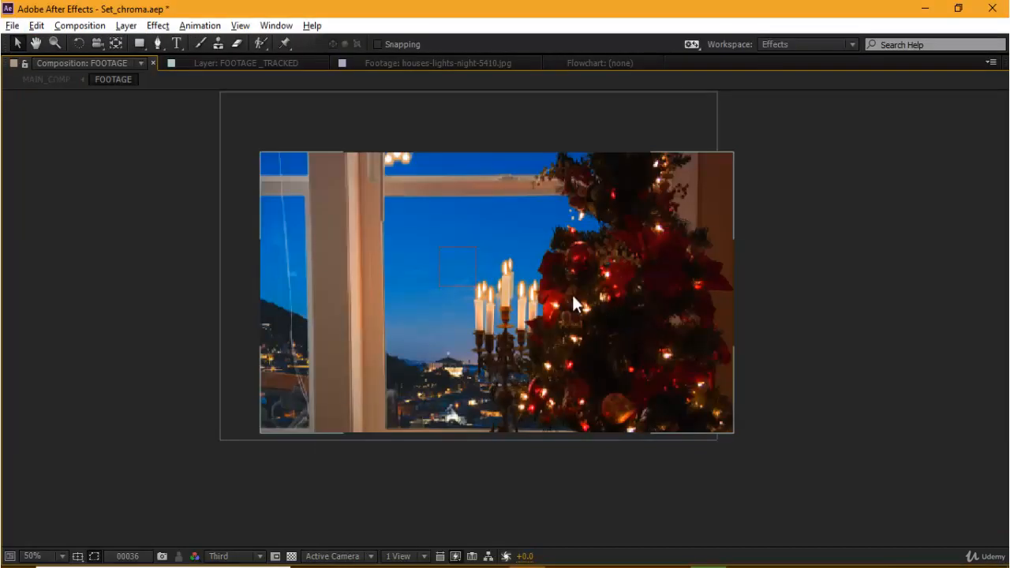
Step: Save the Set_chroma.aep project and play a few frames of the composition
key("ctrl+s")
key("grave")
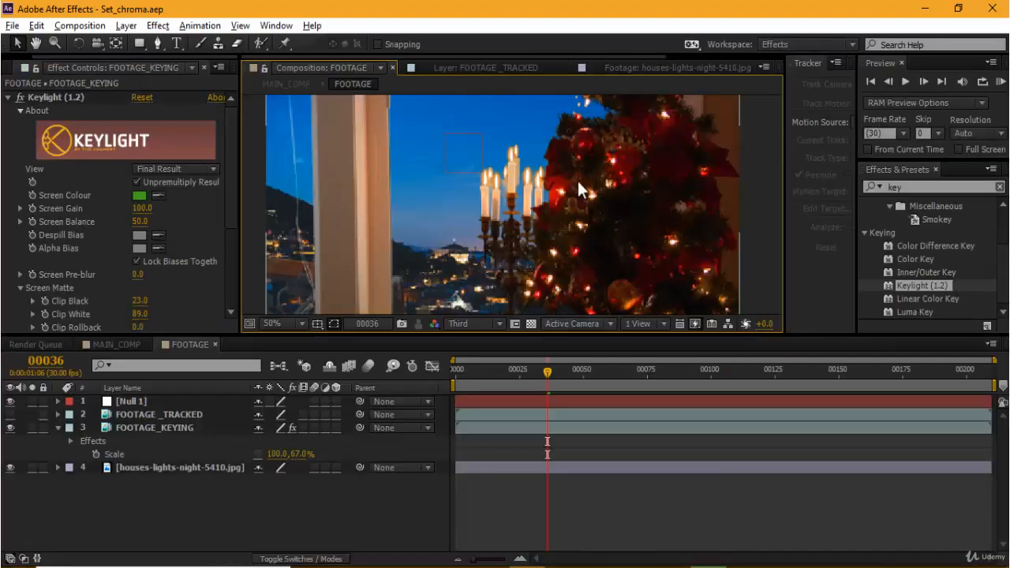
key("space")
key("space")
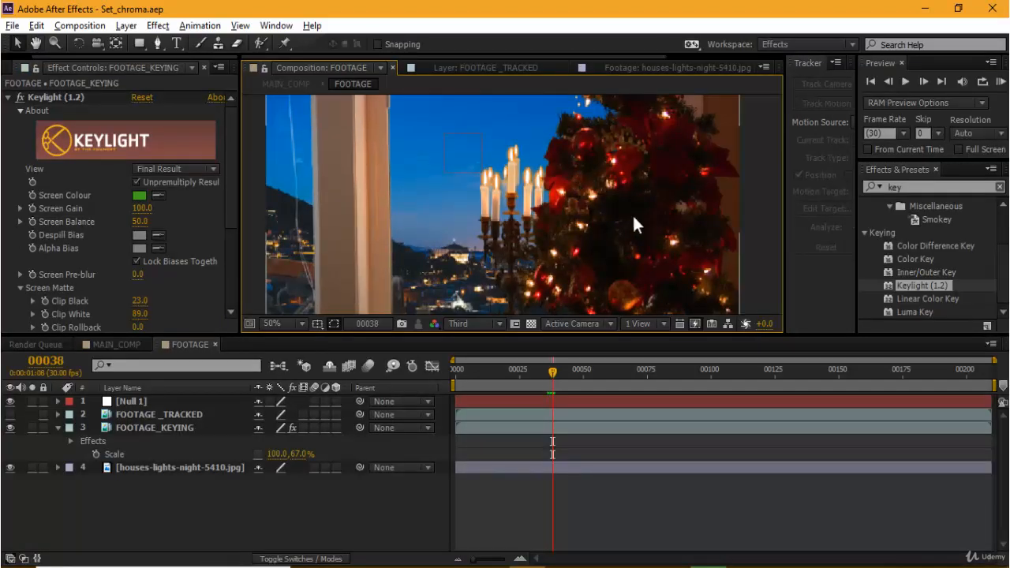
Step: Purge all memory and the disk cache, agreeing to delete the cached files
key("grave")
left_click(32, 31)
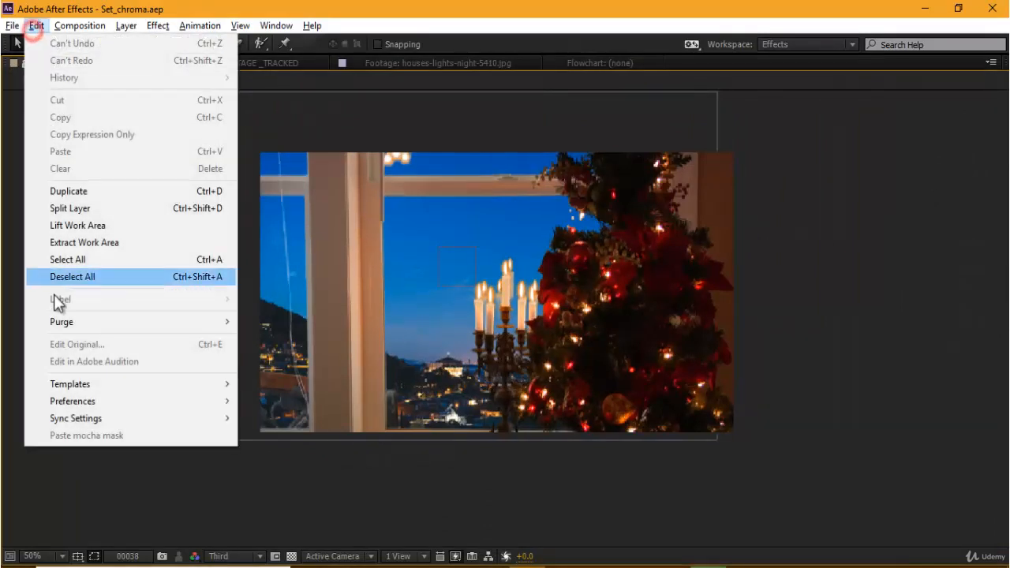
mouse_move(71, 324)
left_click(285, 323)
left_click(584, 309)
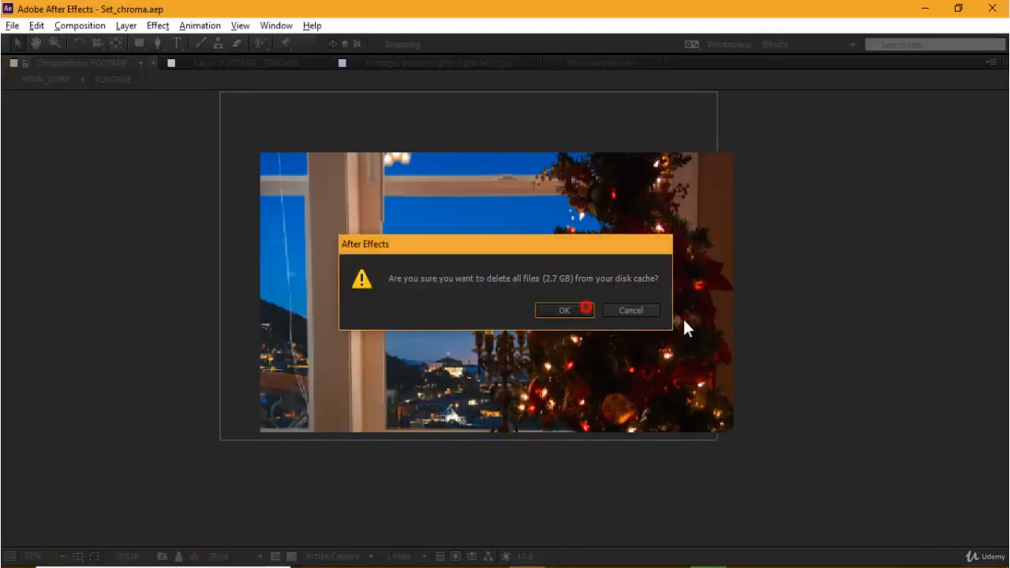
left_click(863, 312)
Step: Watch a preview of the FOOTAGE composition in a maximized viewer, stop it and fit the frame in view
key("grave")
key("grave")
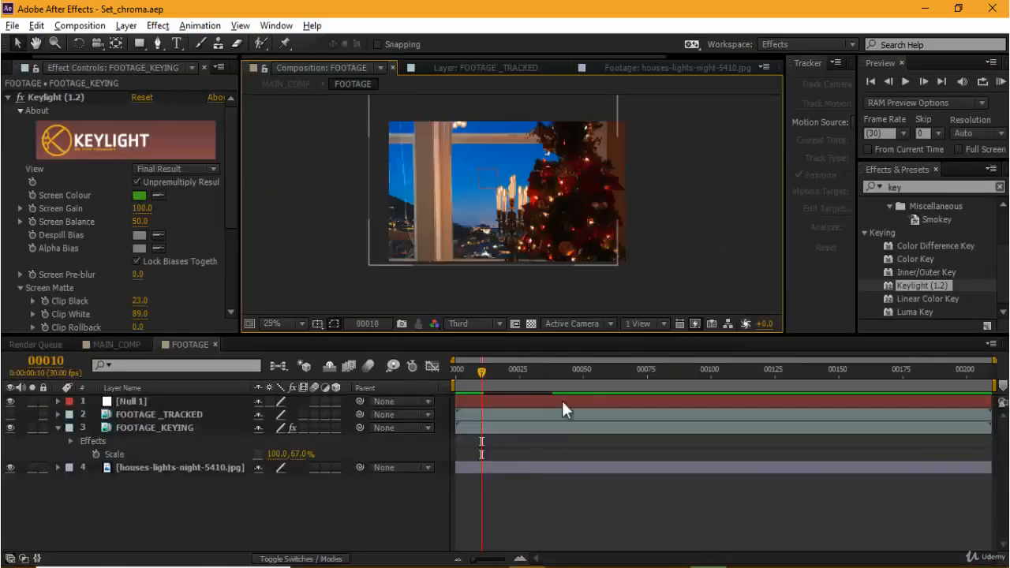
left_click(553, 377)
key("`")
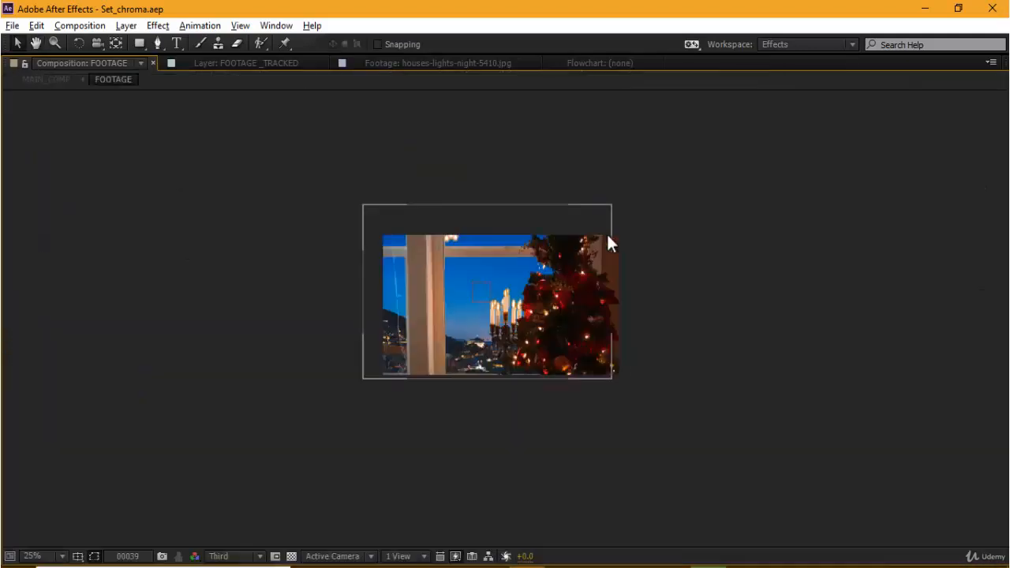
key("`")
scroll(612, 263, "up", 2)
key("`")
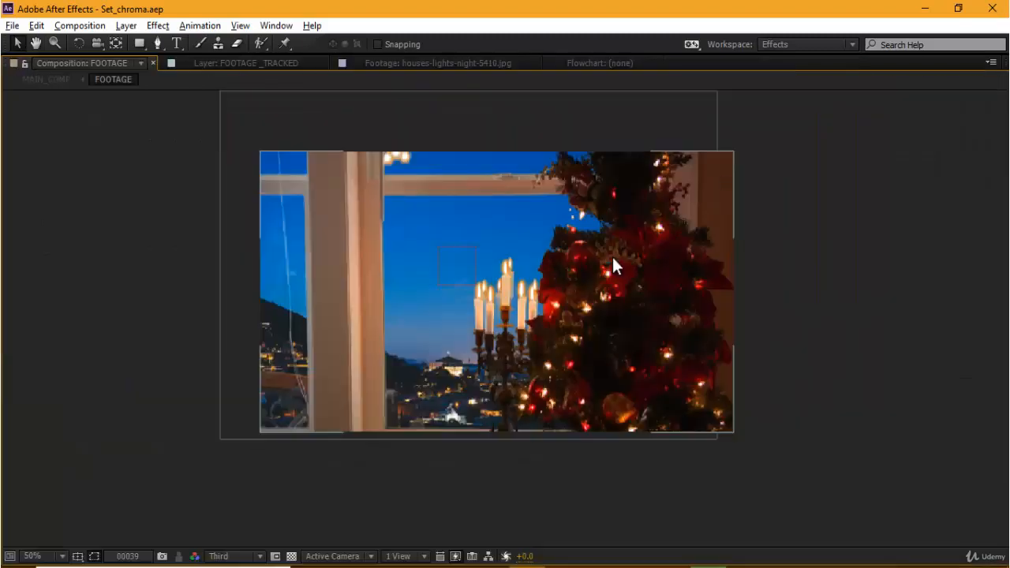
Step: Play the composite through the timeline and examine how the night houses background matches the moving window, candles and tree
key("space")
scroll(585, 313, "up", 1)
scroll(585, 313, "down", 1)
key("space")
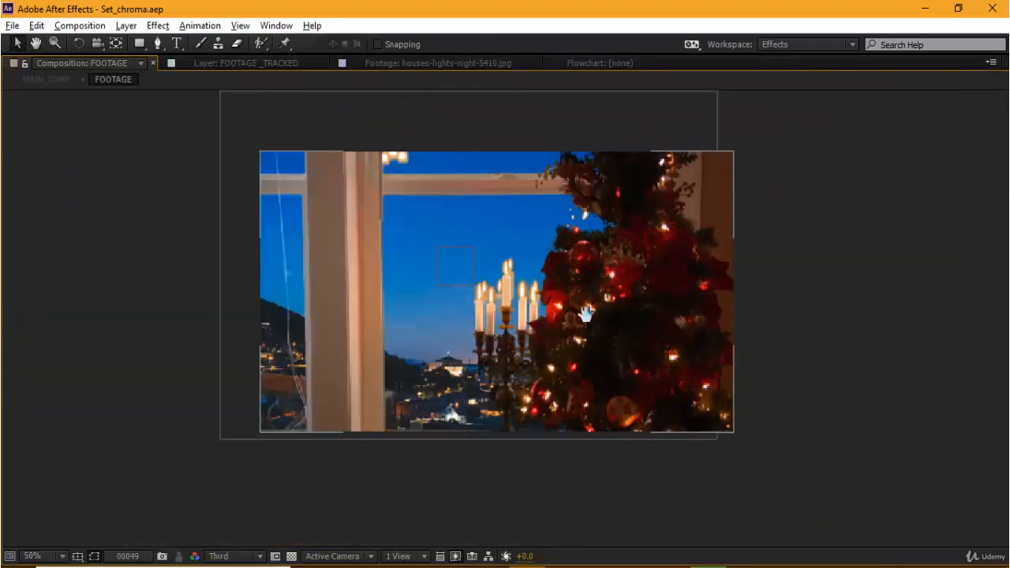
key("space")
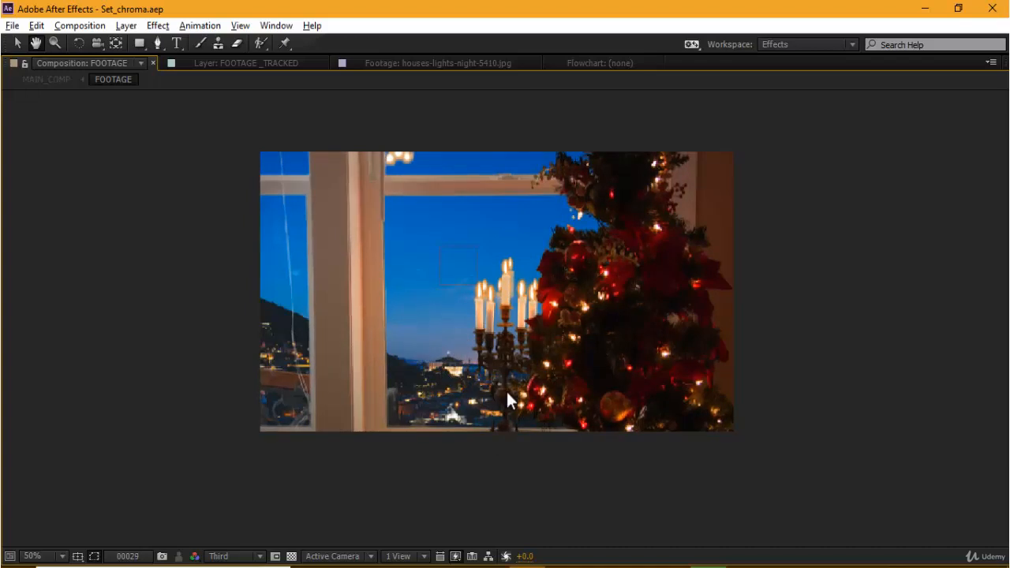
key("space")
key("space")
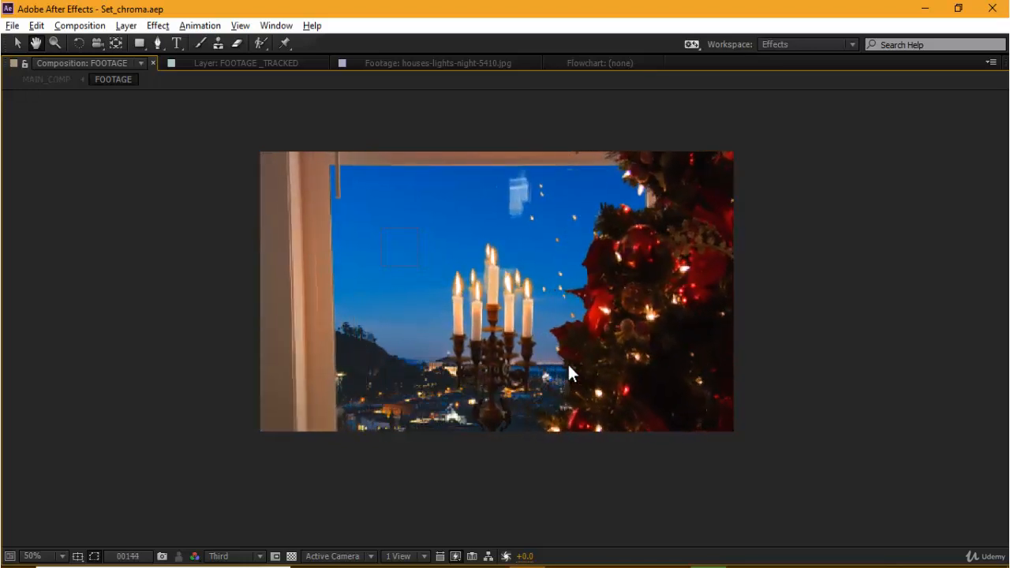
key("space")
key("grave")
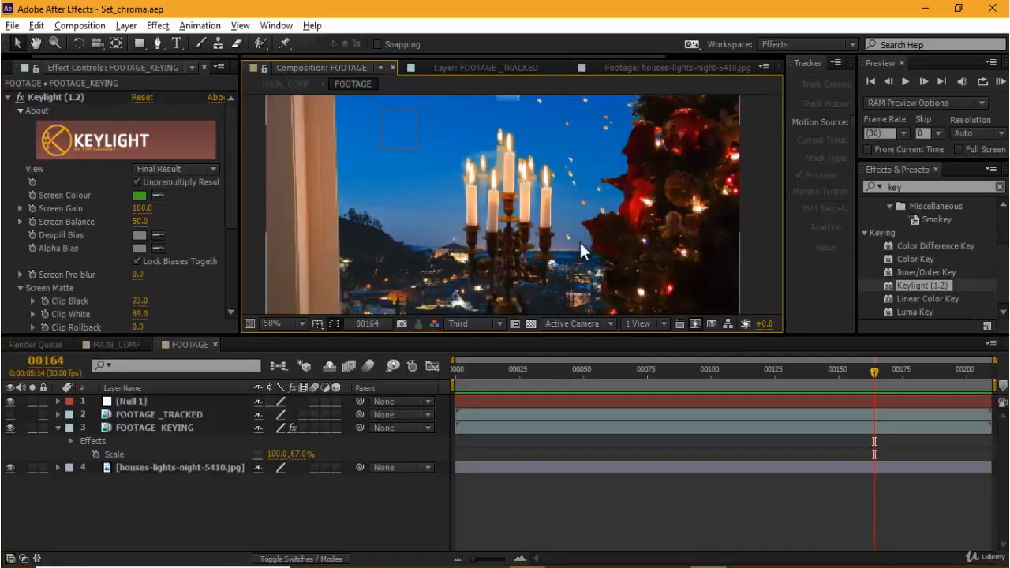